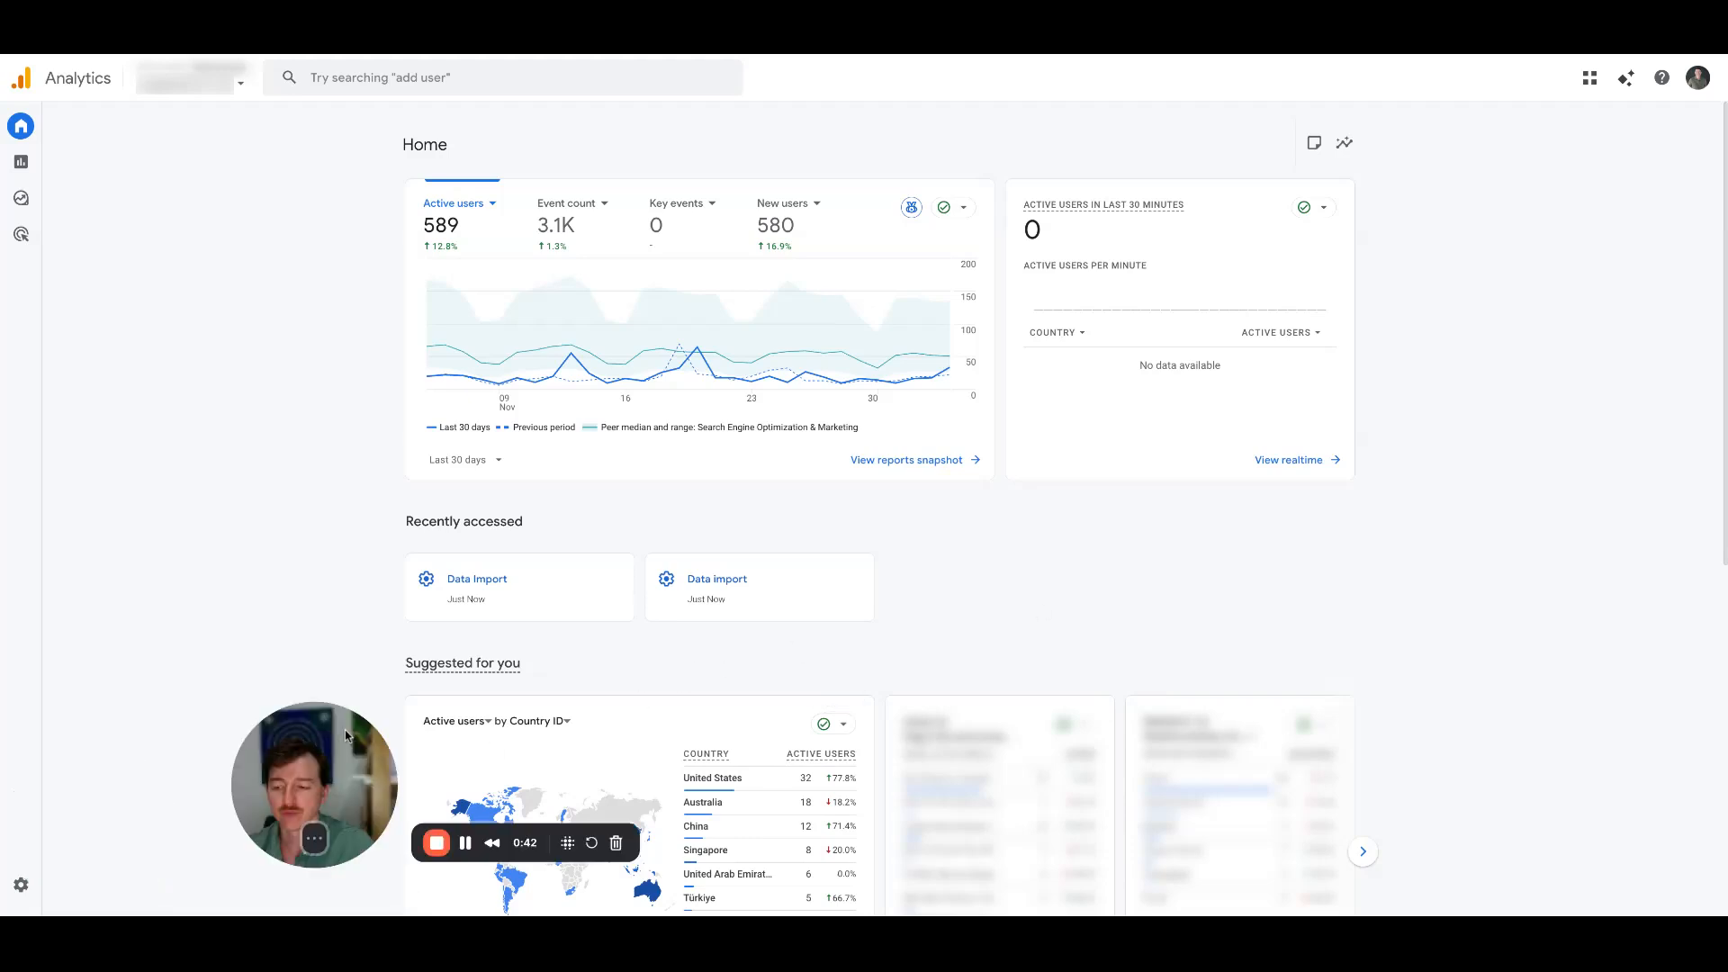
# Start a new data source in the property's data import settings and name it Facebook Ads
pyautogui.moveTo(17, 889)
pyautogui.click(108, 889)
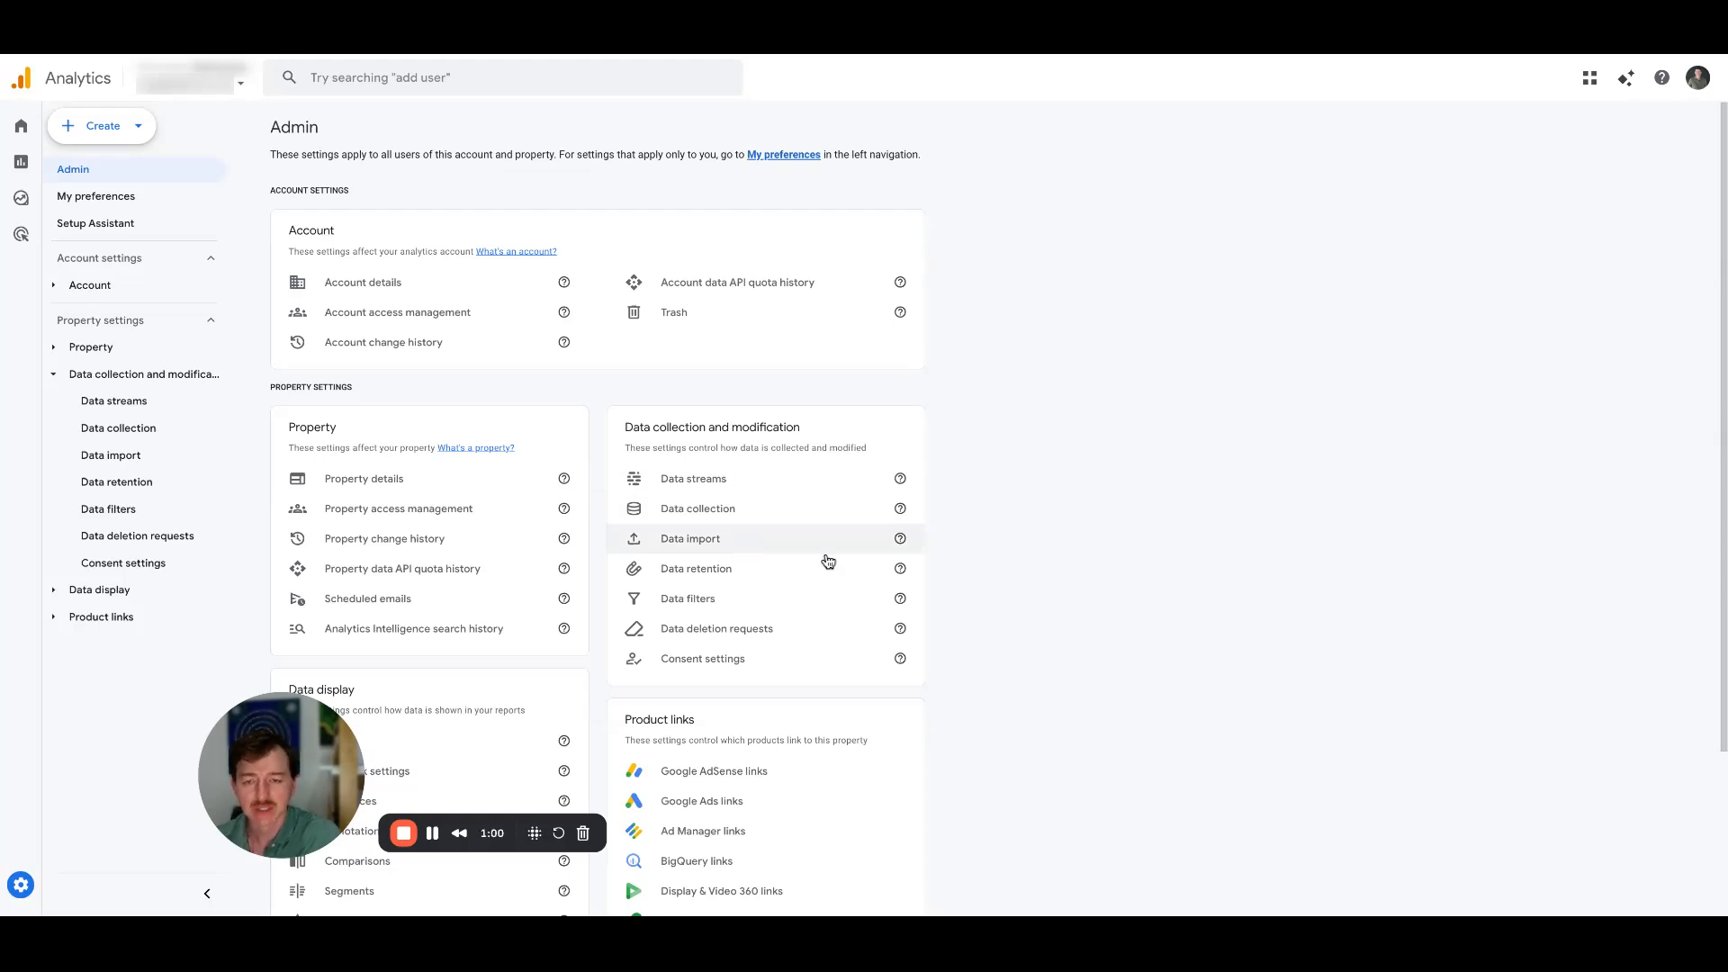
pyautogui.click(743, 546)
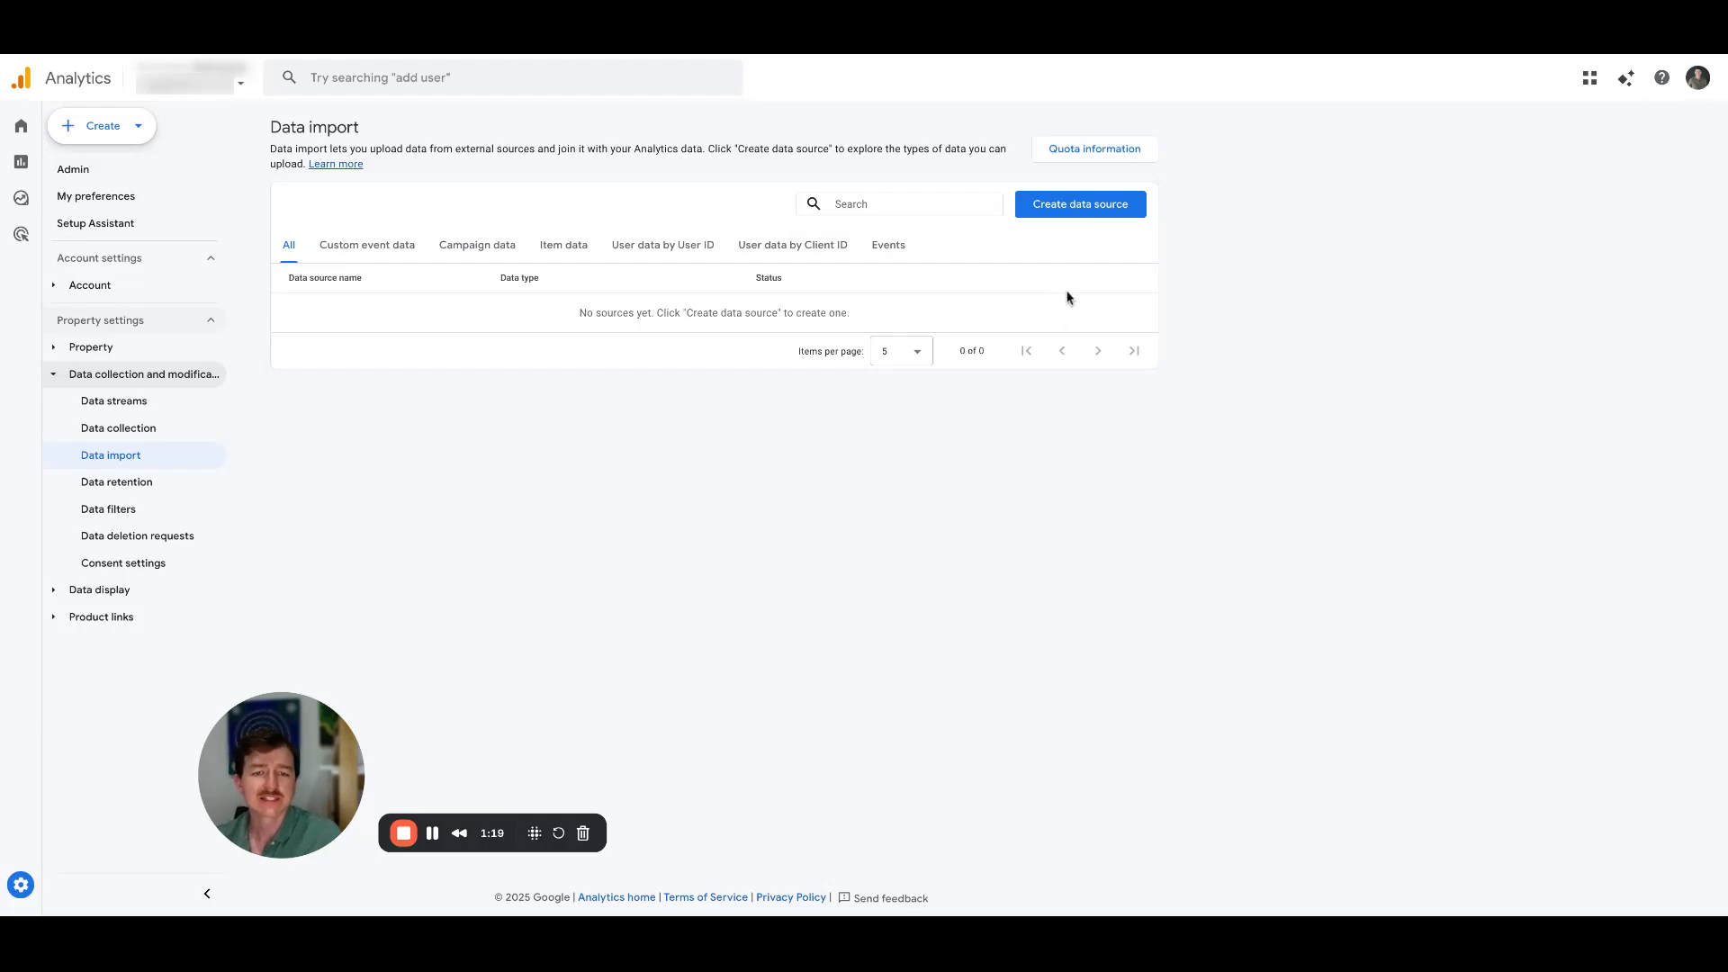
pyautogui.click(1077, 205)
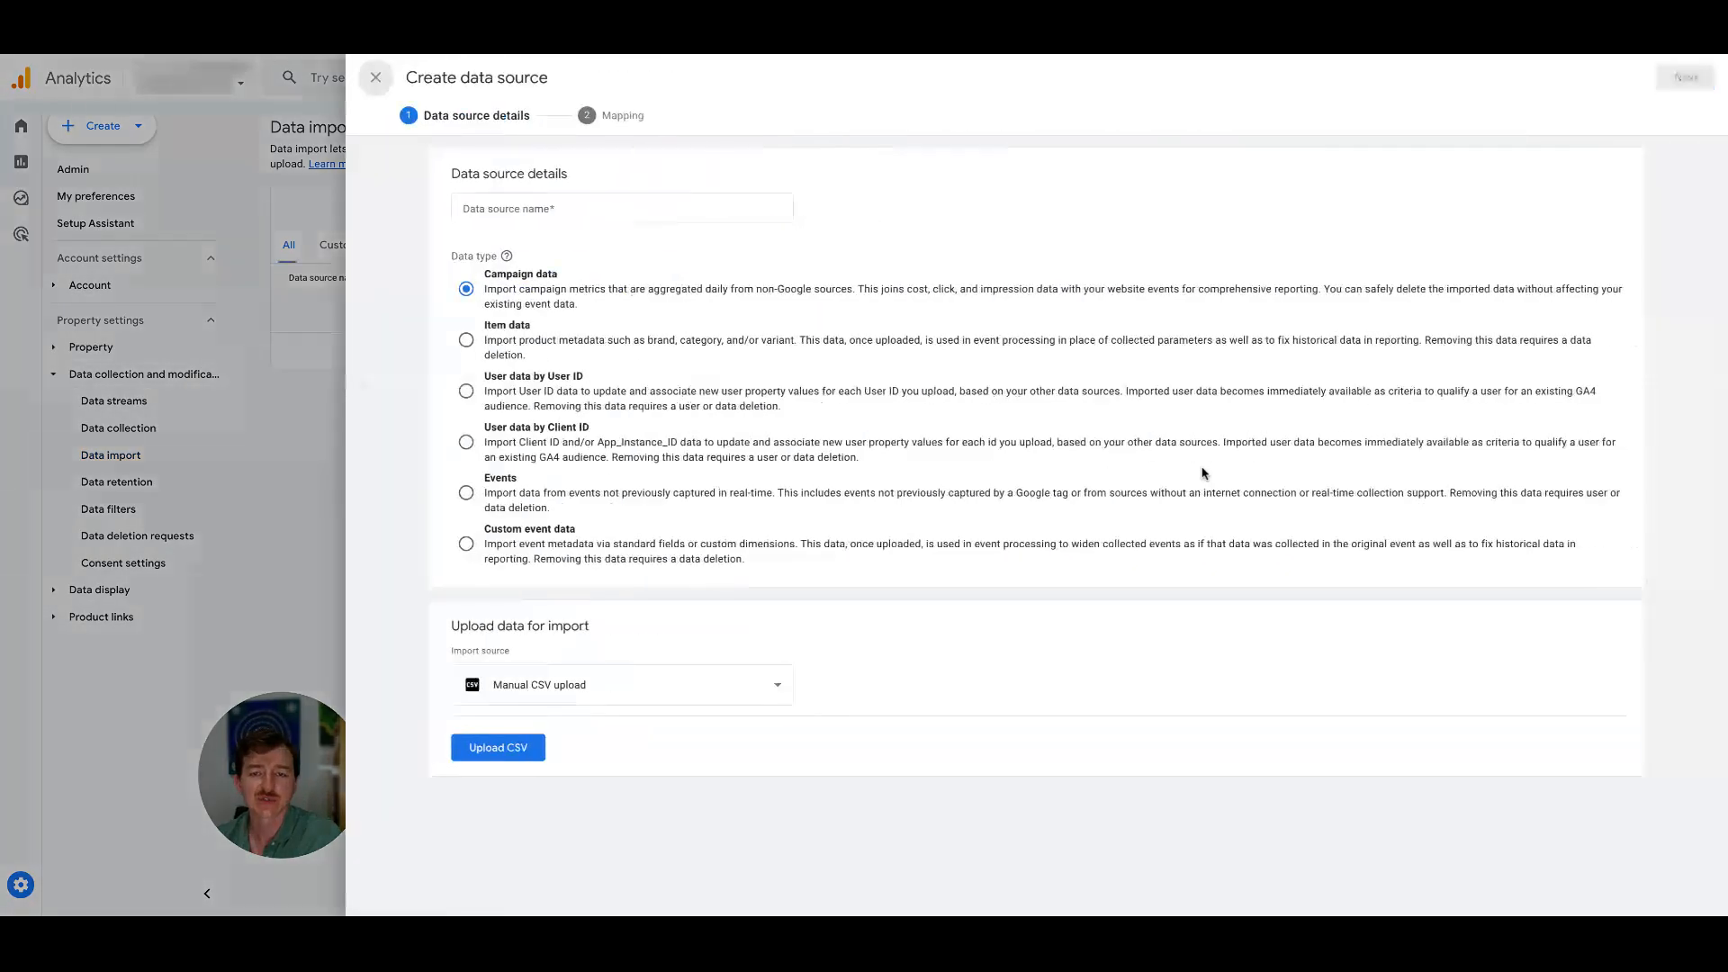
pyautogui.click(607, 208)
pyautogui.write('Facebook Ads')
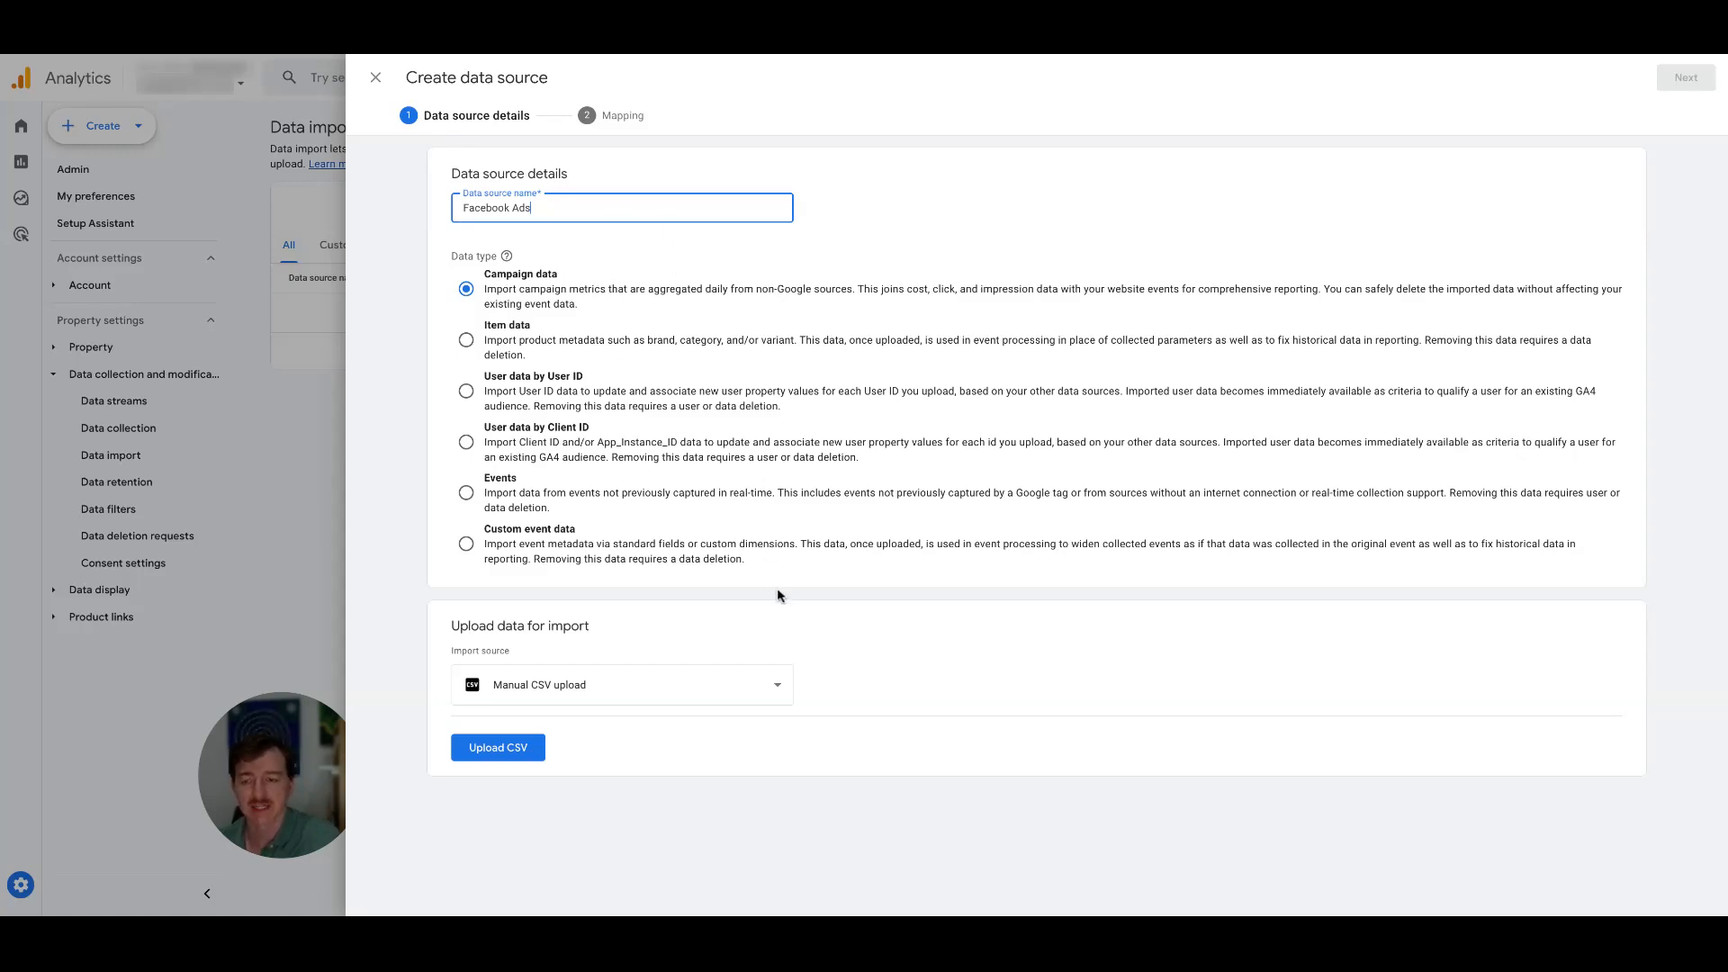
# Choose Meta as the import source for the campaign data and connect it to reach the data configuration
pyautogui.click(677, 699)
pyautogui.click(678, 701)
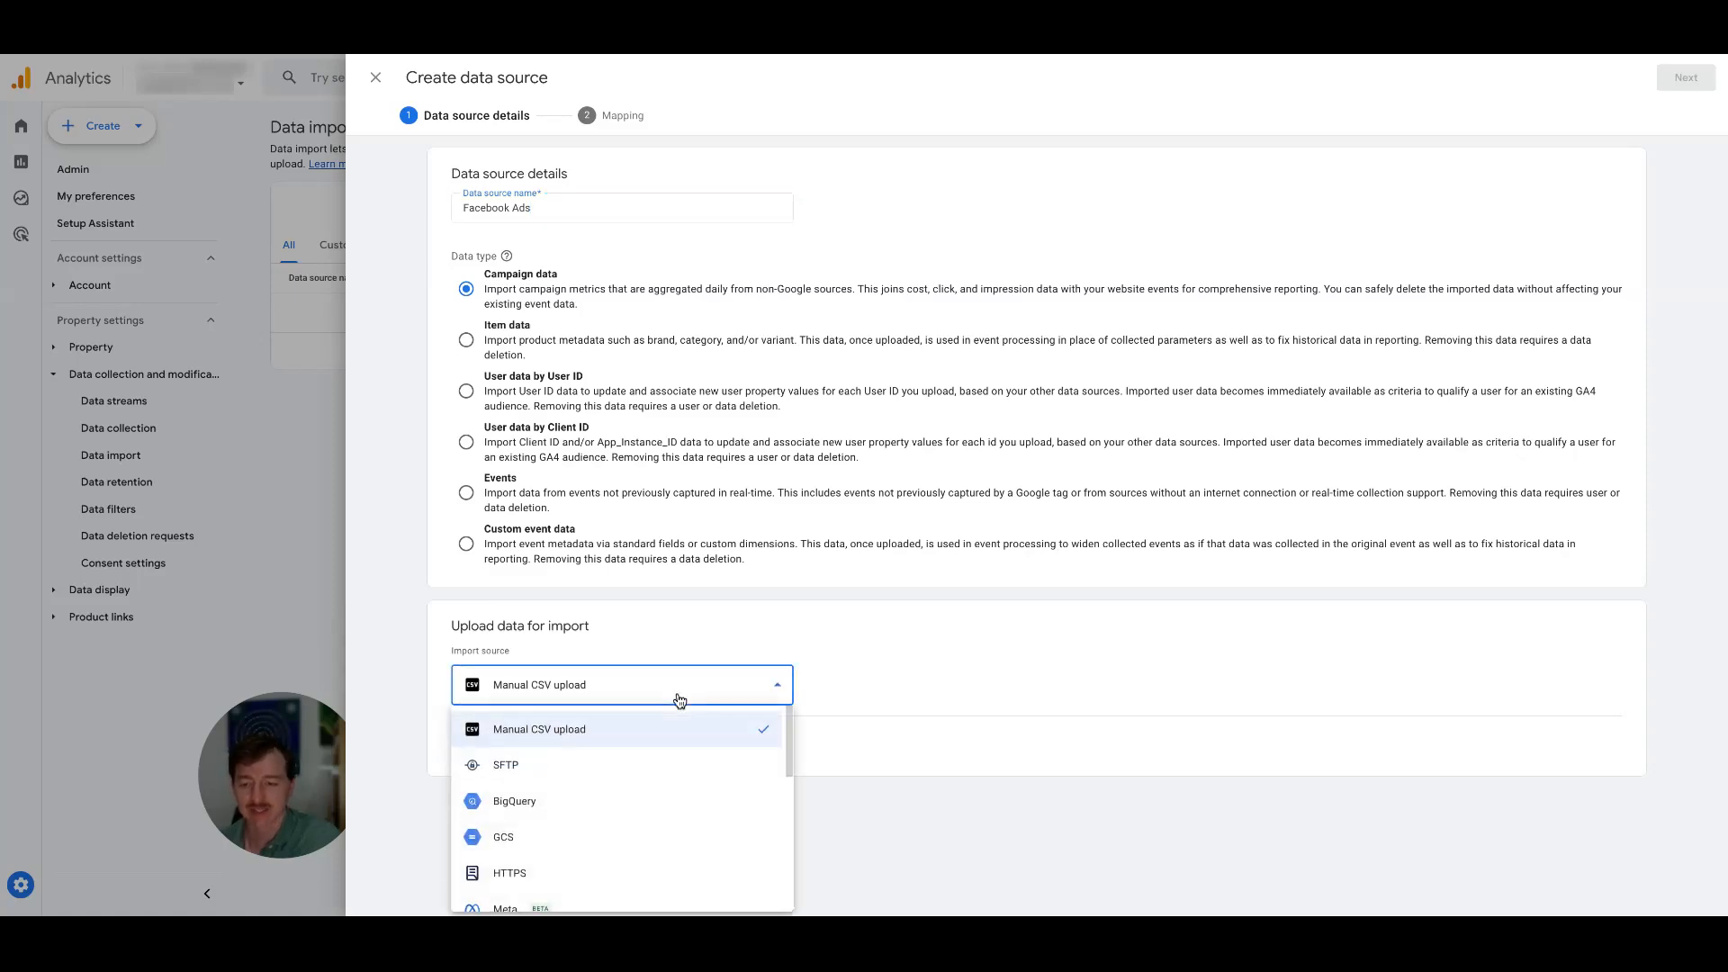
pyautogui.scroll(-3, 663, 806)
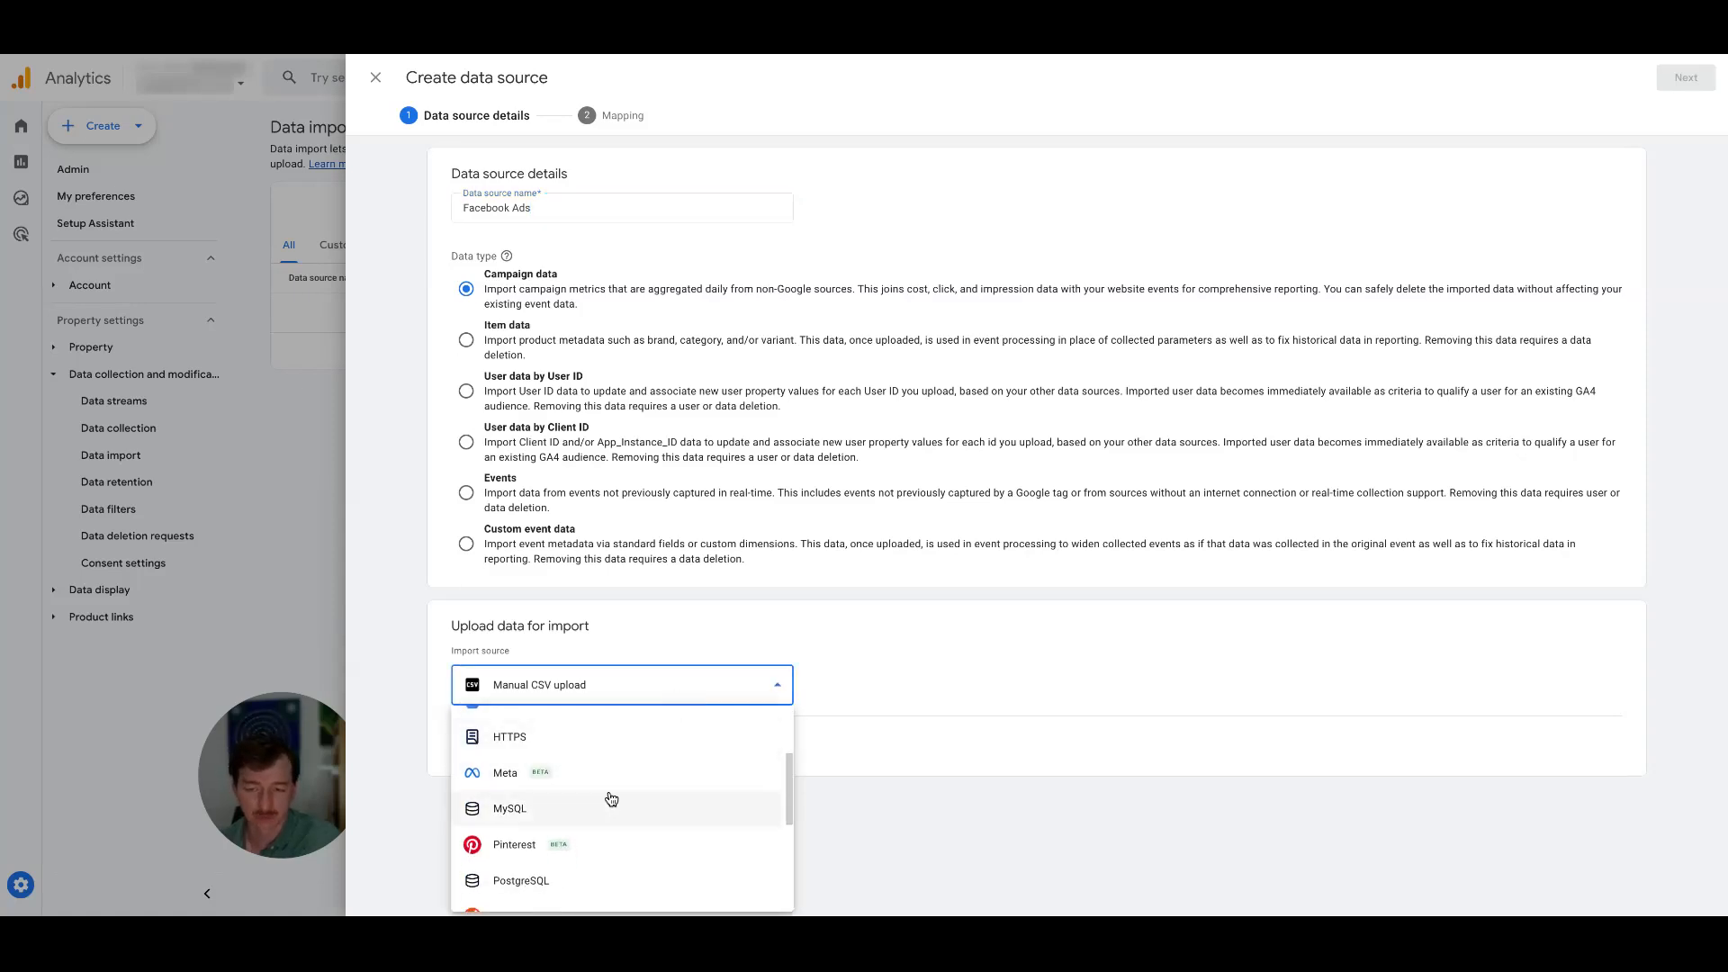
pyautogui.scroll(-3, 611, 777)
pyautogui.scroll(-1, 630, 801)
pyautogui.scroll(3, 576, 773)
pyautogui.click(594, 769)
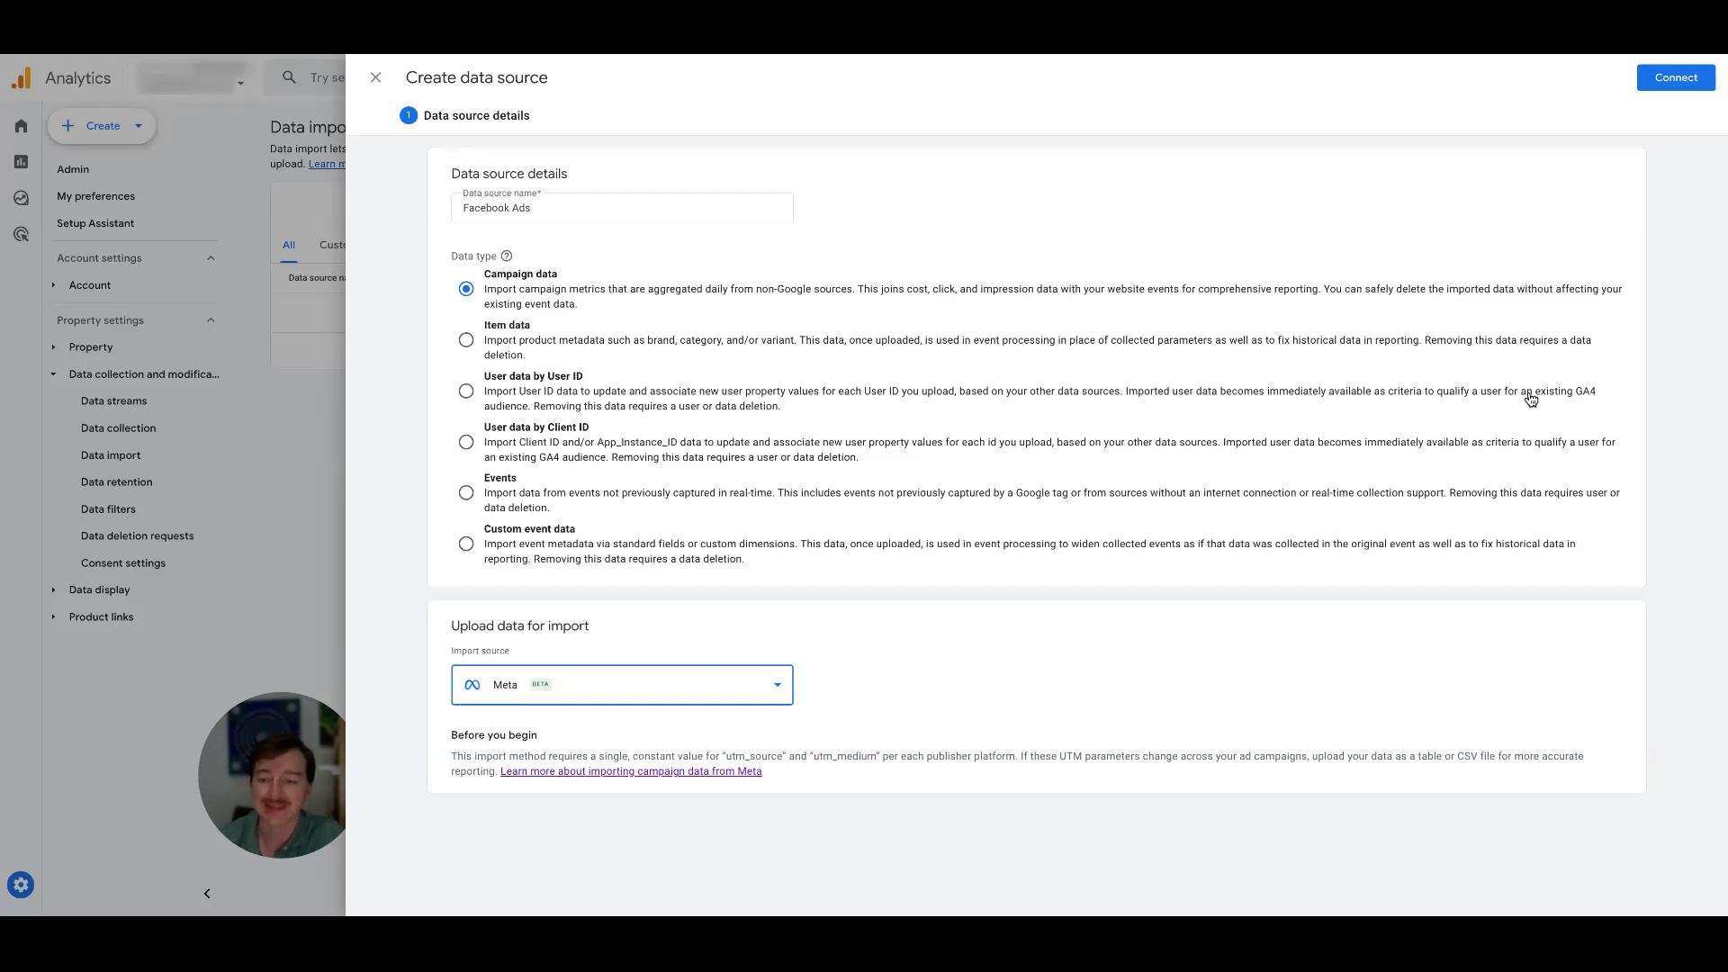
pyautogui.click(1649, 87)
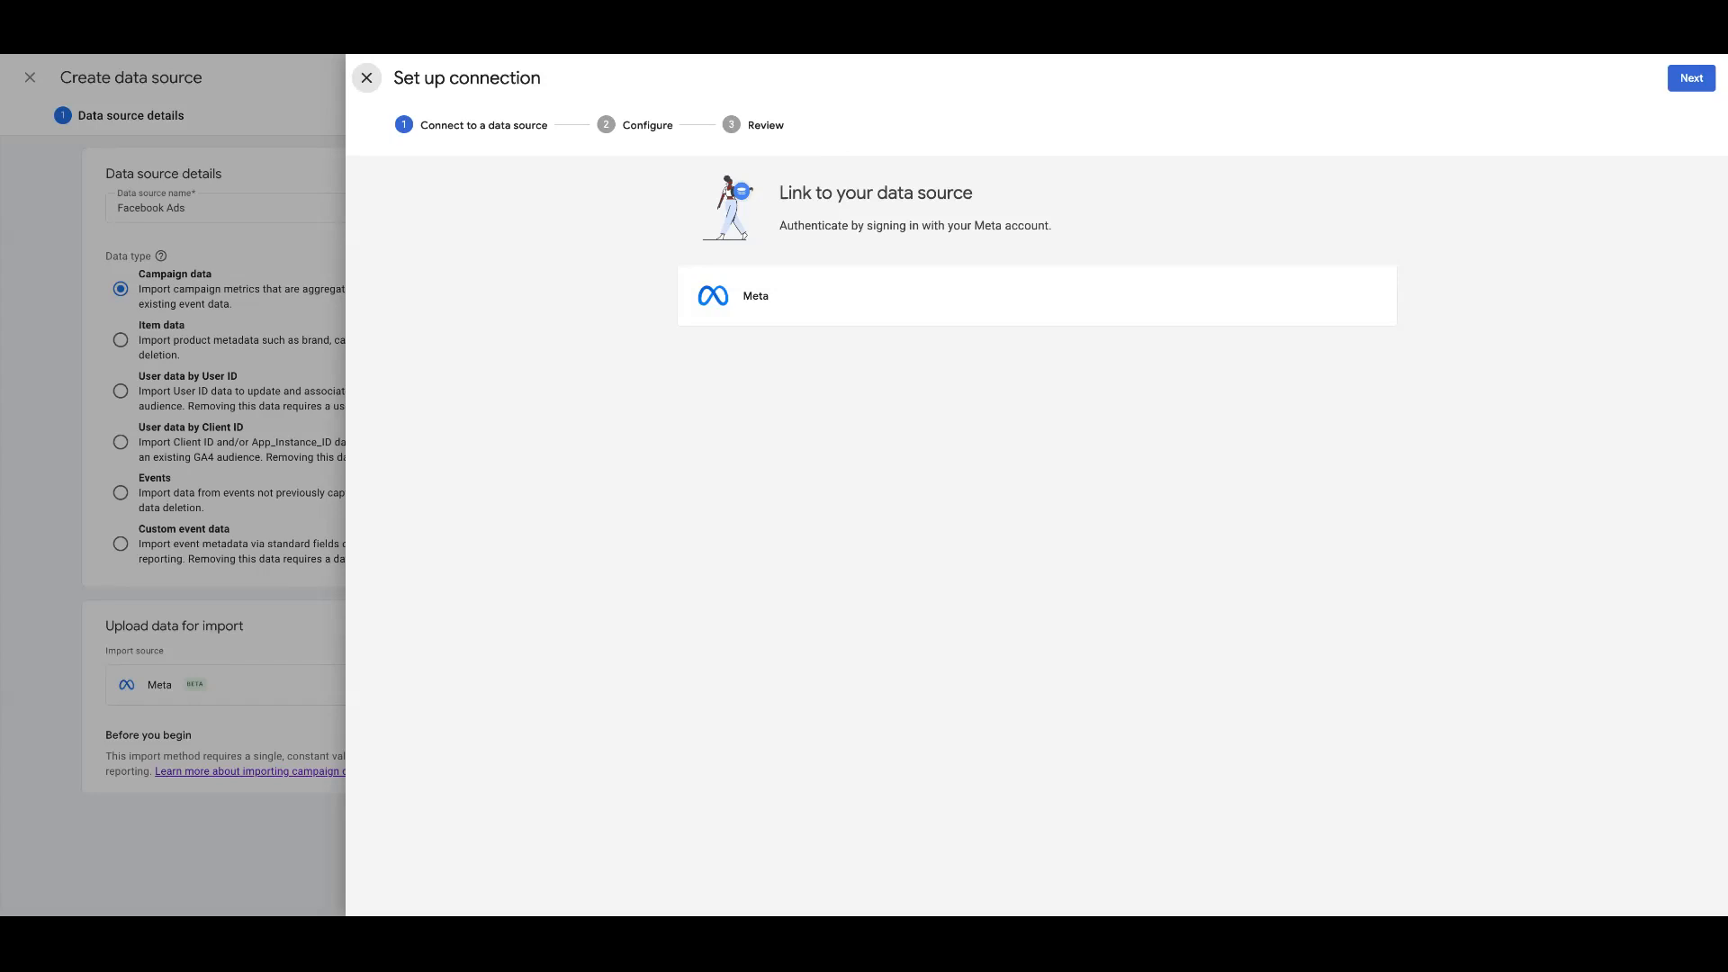
pyautogui.click(1686, 83)
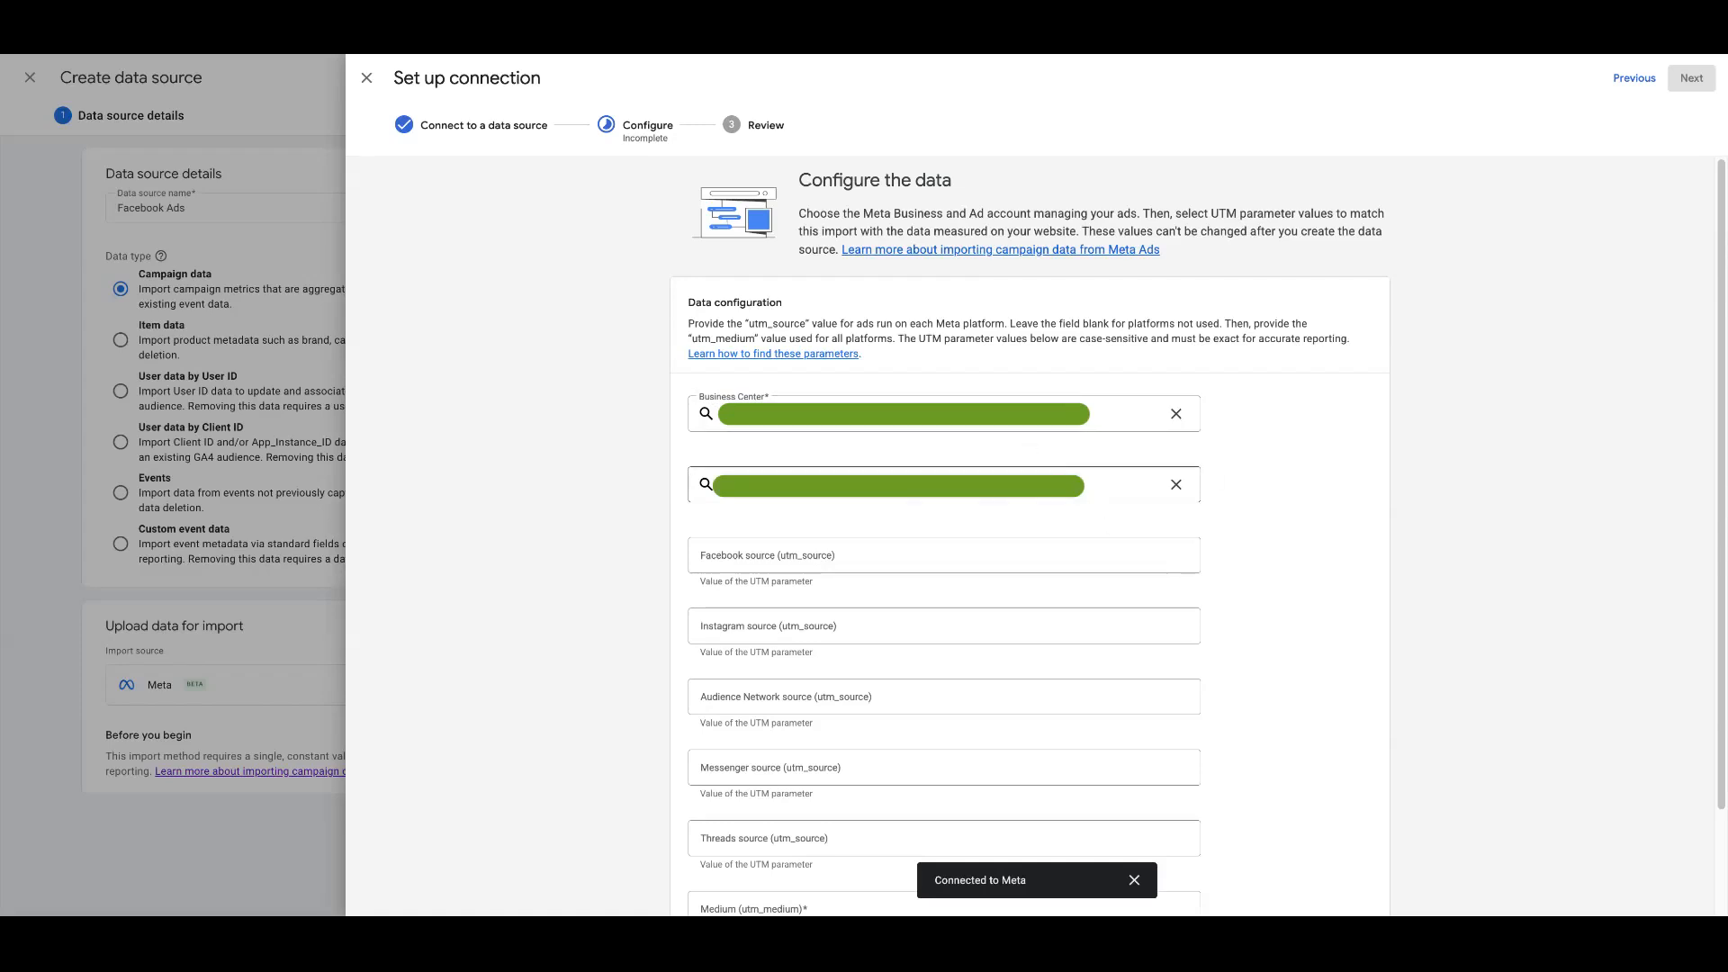
# Set the utm_source values in the data configuration to facebook for Facebook and instagram for Instagram
pyautogui.scroll(-1, 1305, 558)
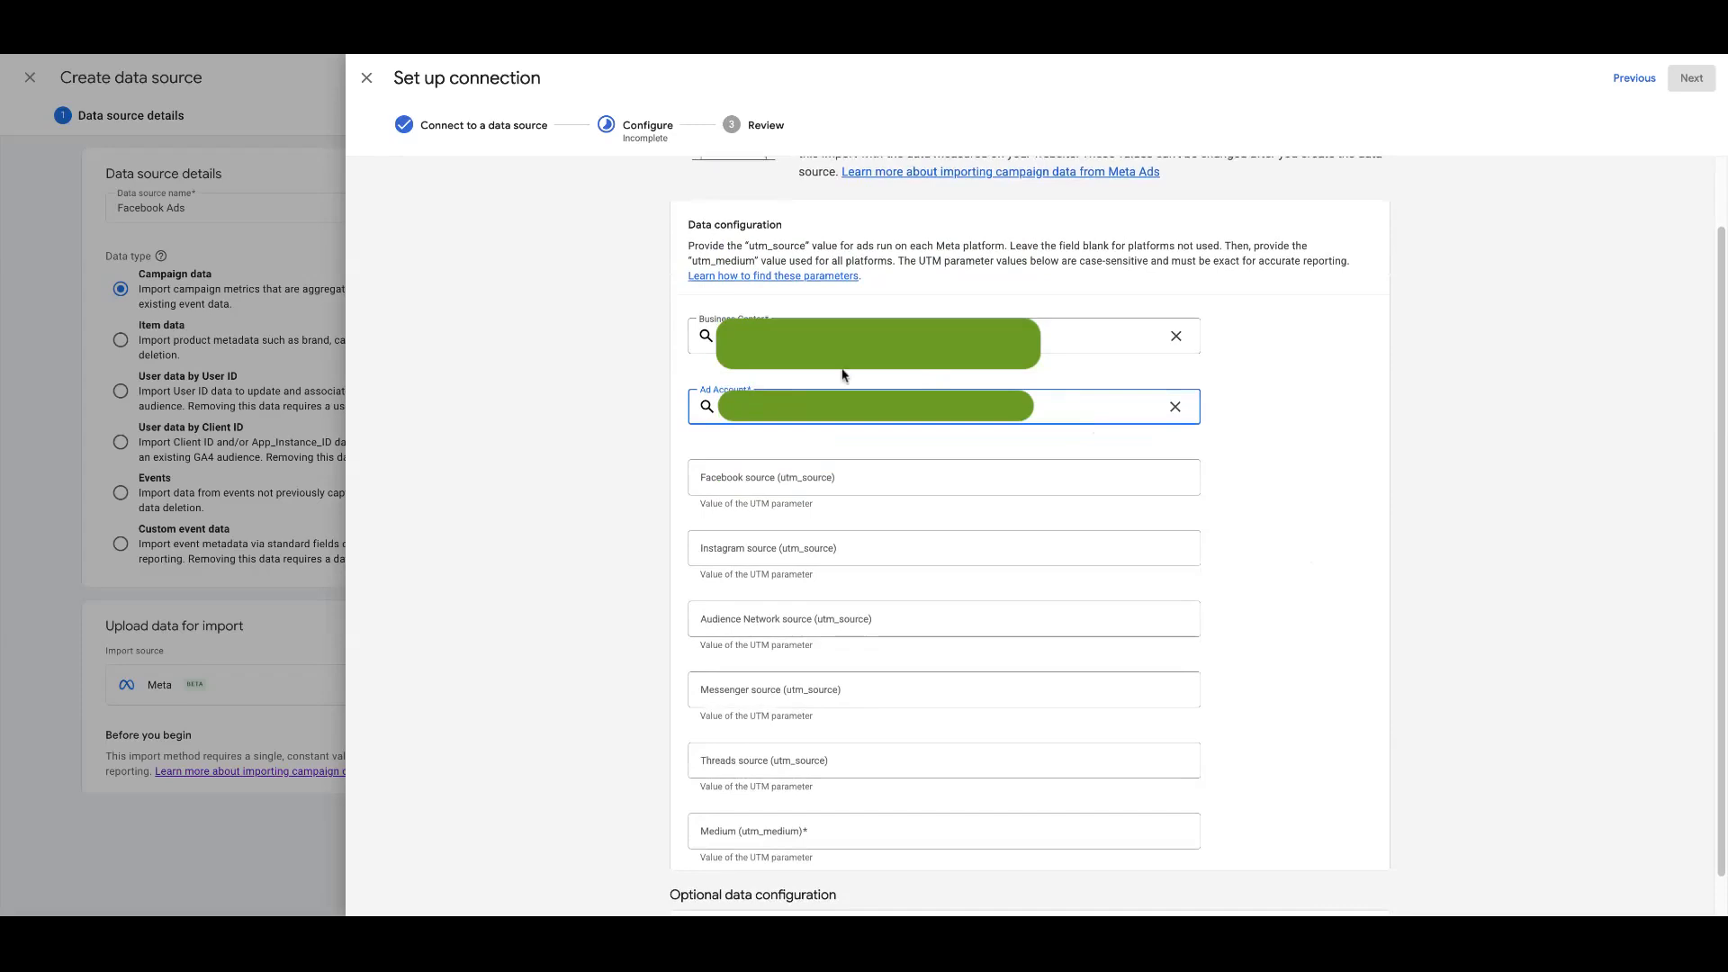
pyautogui.click(875, 490)
pyautogui.scroll(-1, 1320, 522)
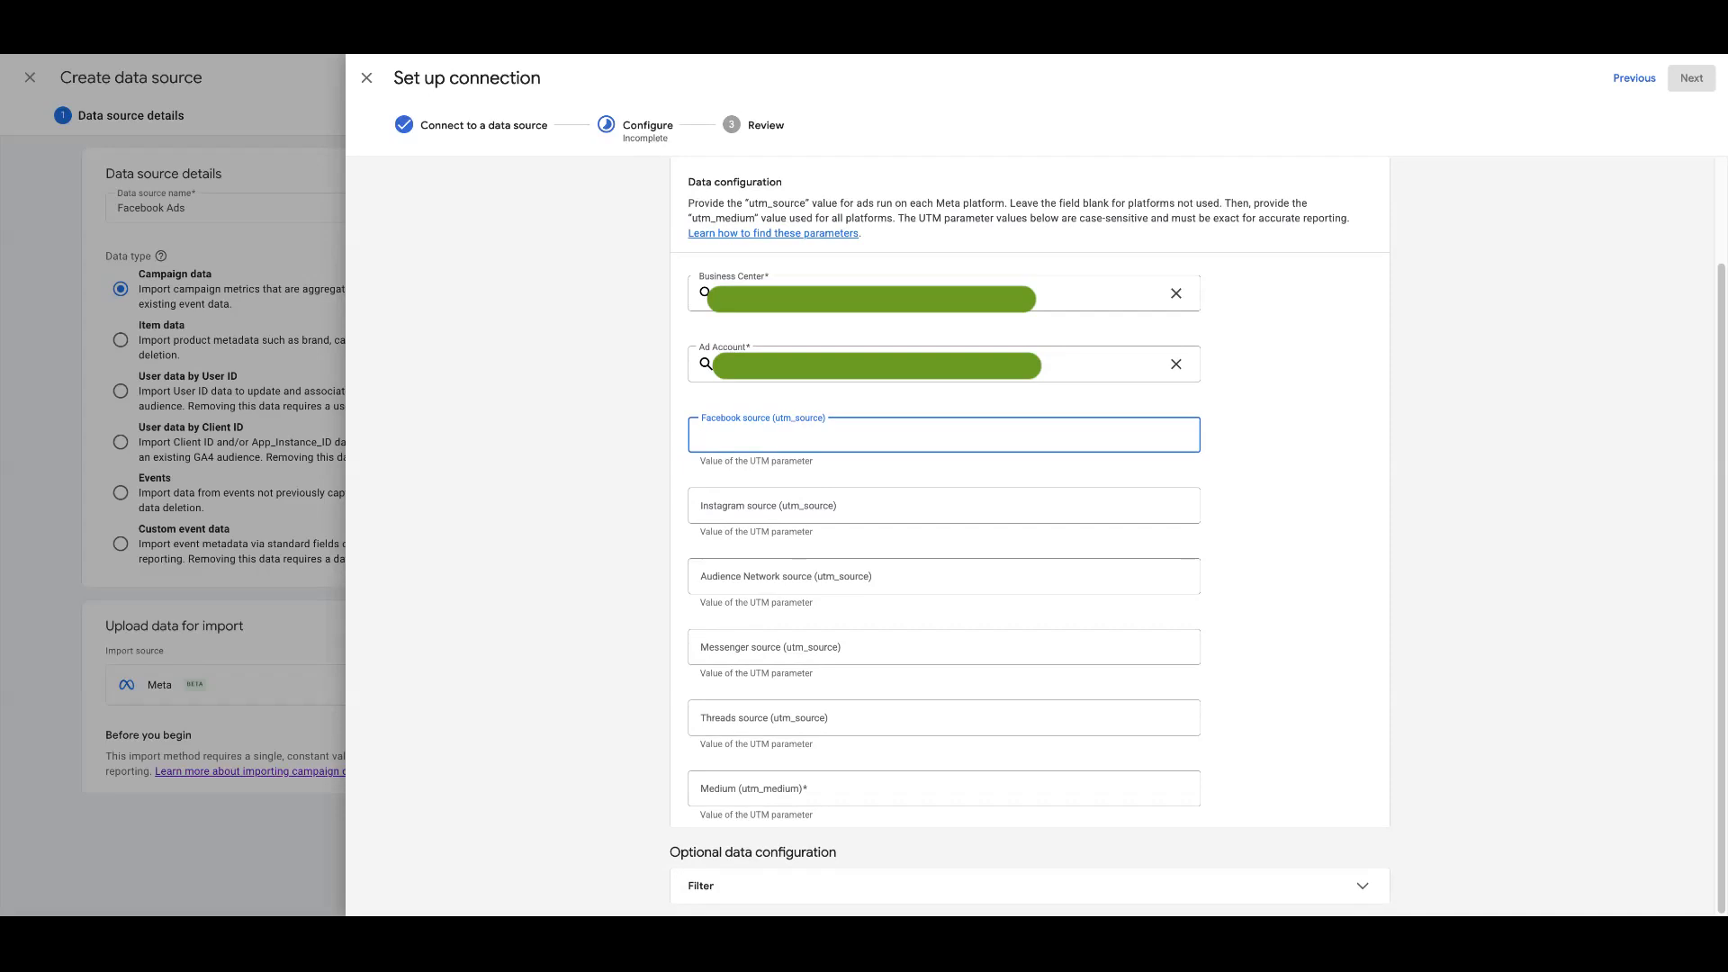
pyautogui.write('facebook')
pyautogui.press('Tab')
pyautogui.write('insrtag')
pyautogui.press('BackSpace')
pyautogui.press('BackSpace')
pyautogui.press('BackSpace')
pyautogui.write('agram')
pyautogui.press('Tab')
# Set the Audience Network, Messenger and Threads sources to audn, messenger and threads, and the utm_medium to paid_social
pyautogui.write('audn')
pyautogui.press('Tab')
pyautogui.write('messenger')
pyautogui.press('Tab')
pyautogui.write('threads')
pyautogui.press('Tab')
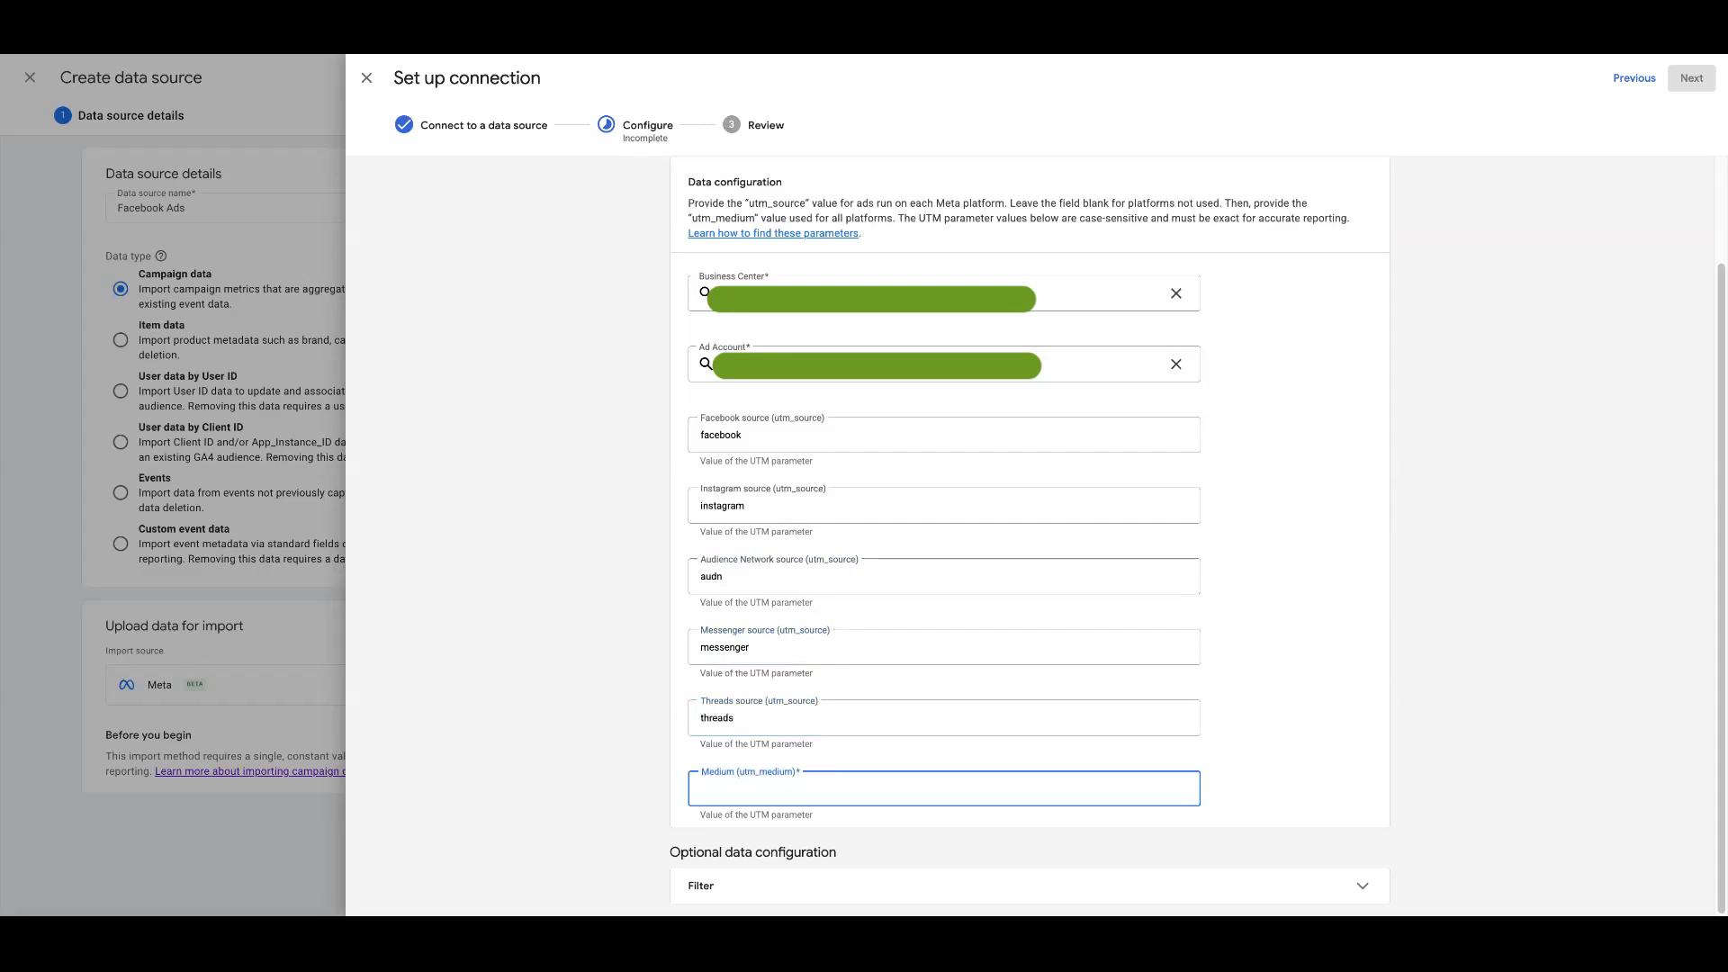
pyautogui.write('paid_socia')
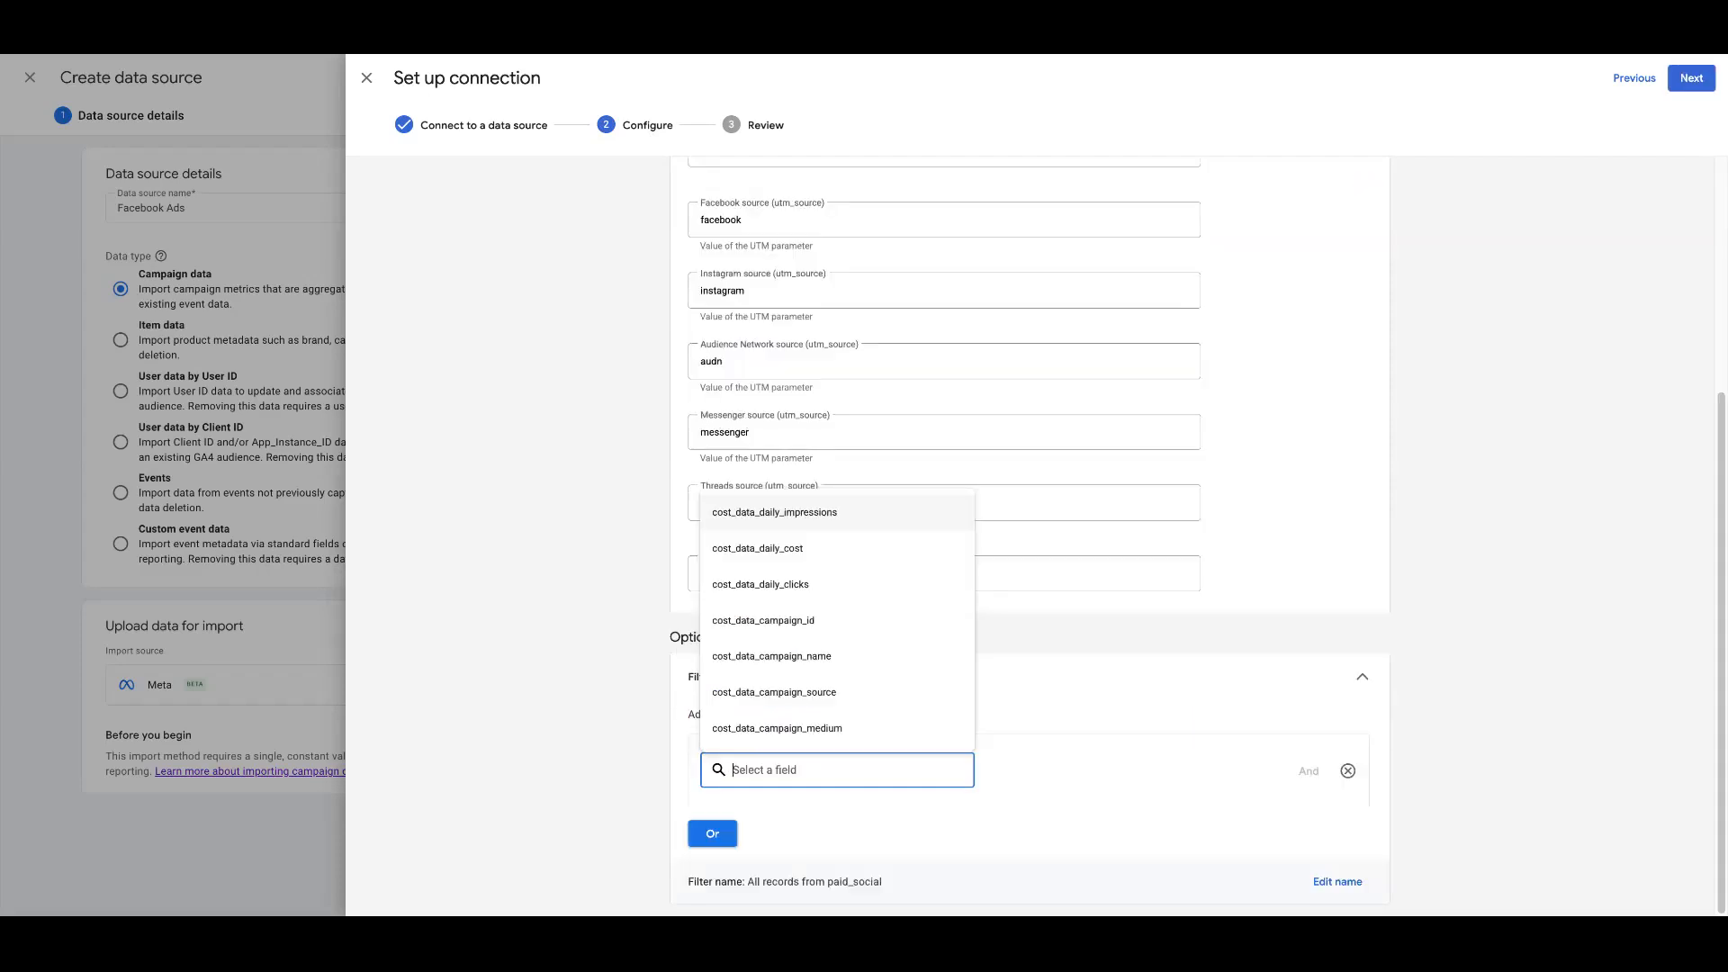
pyautogui.click(826, 560)
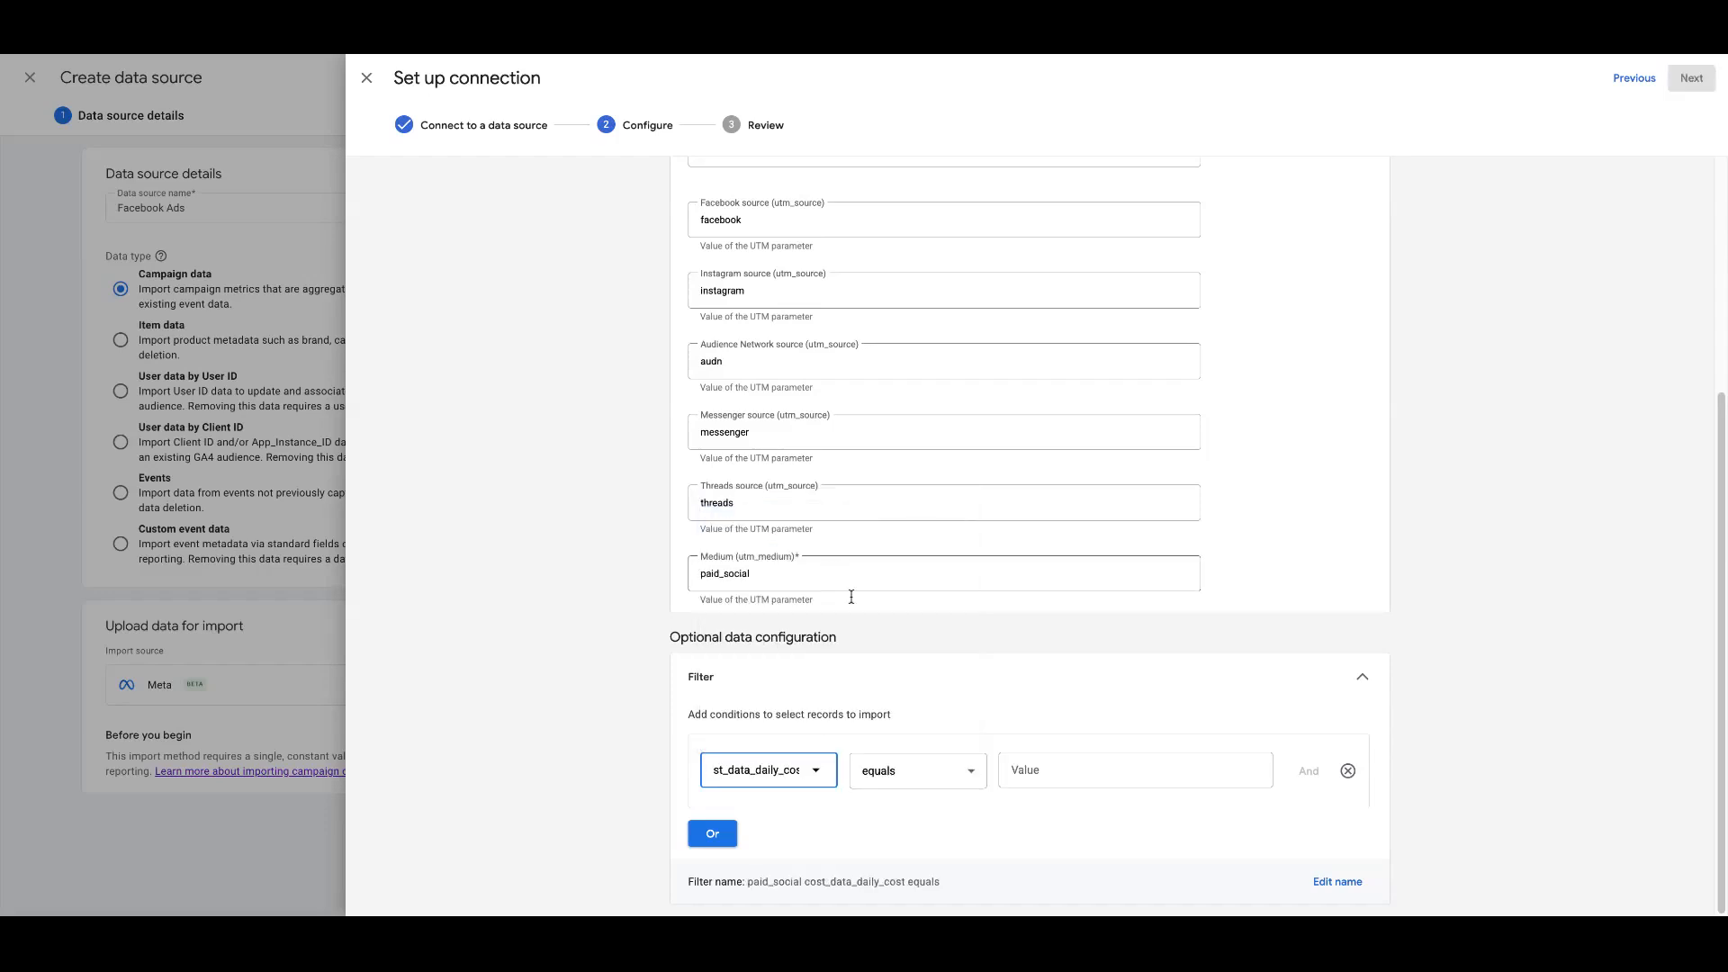
pyautogui.click(1116, 773)
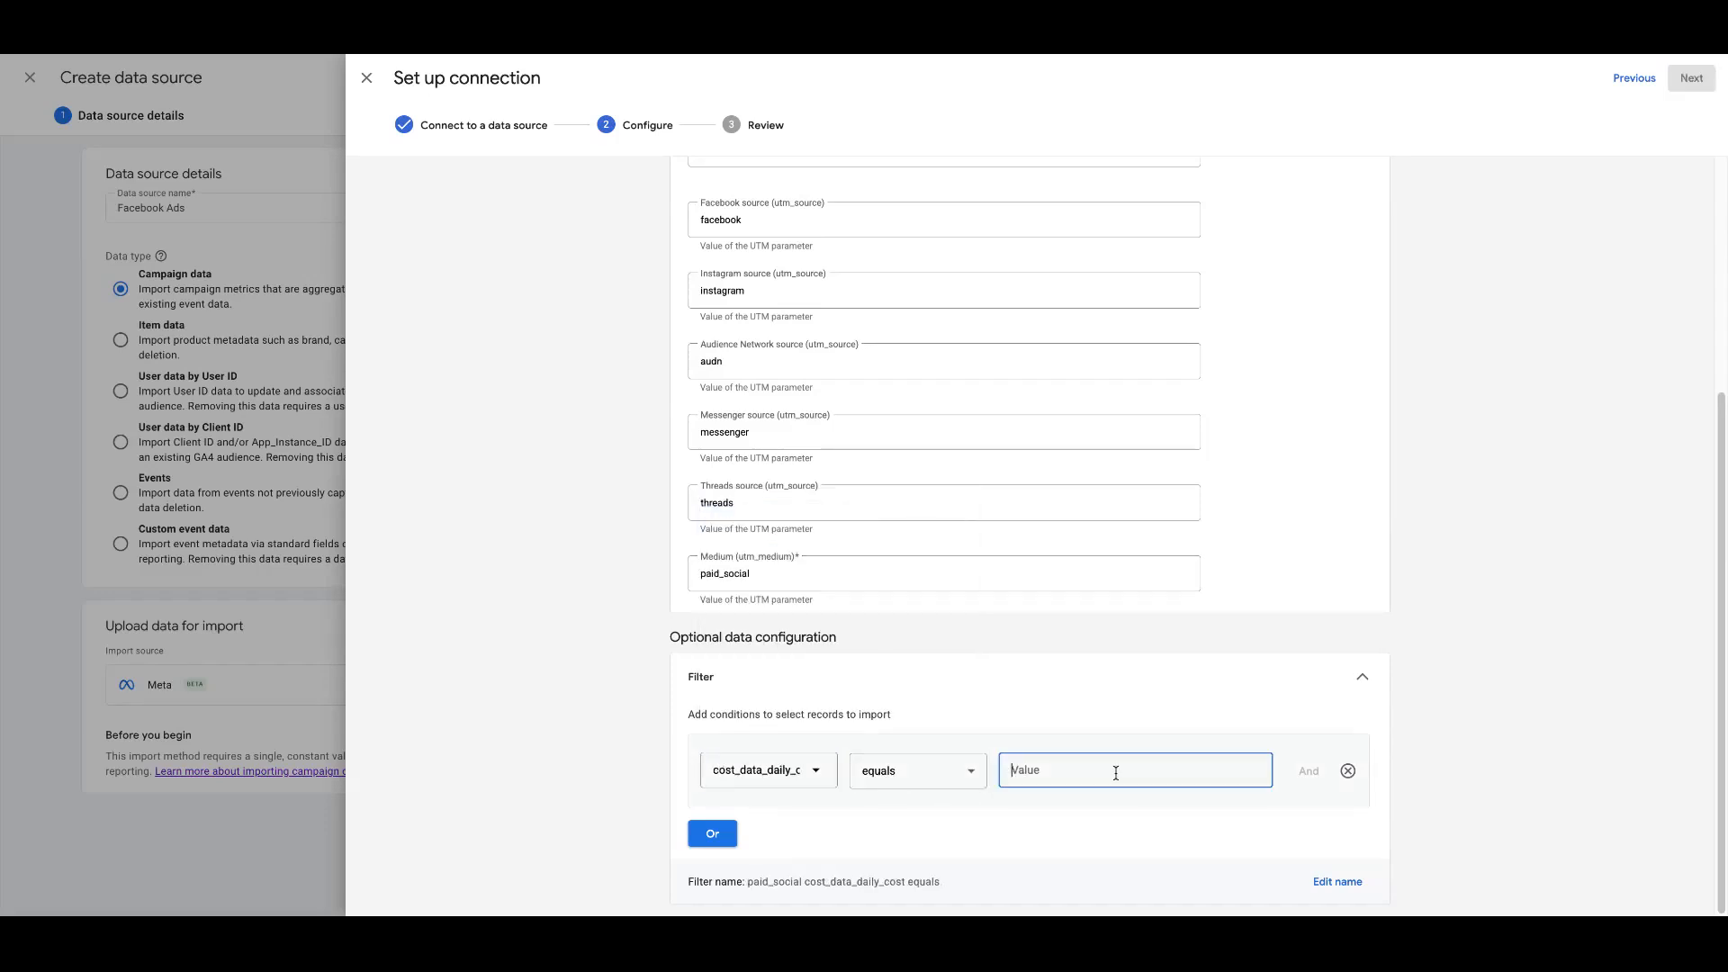
pyautogui.click(1348, 771)
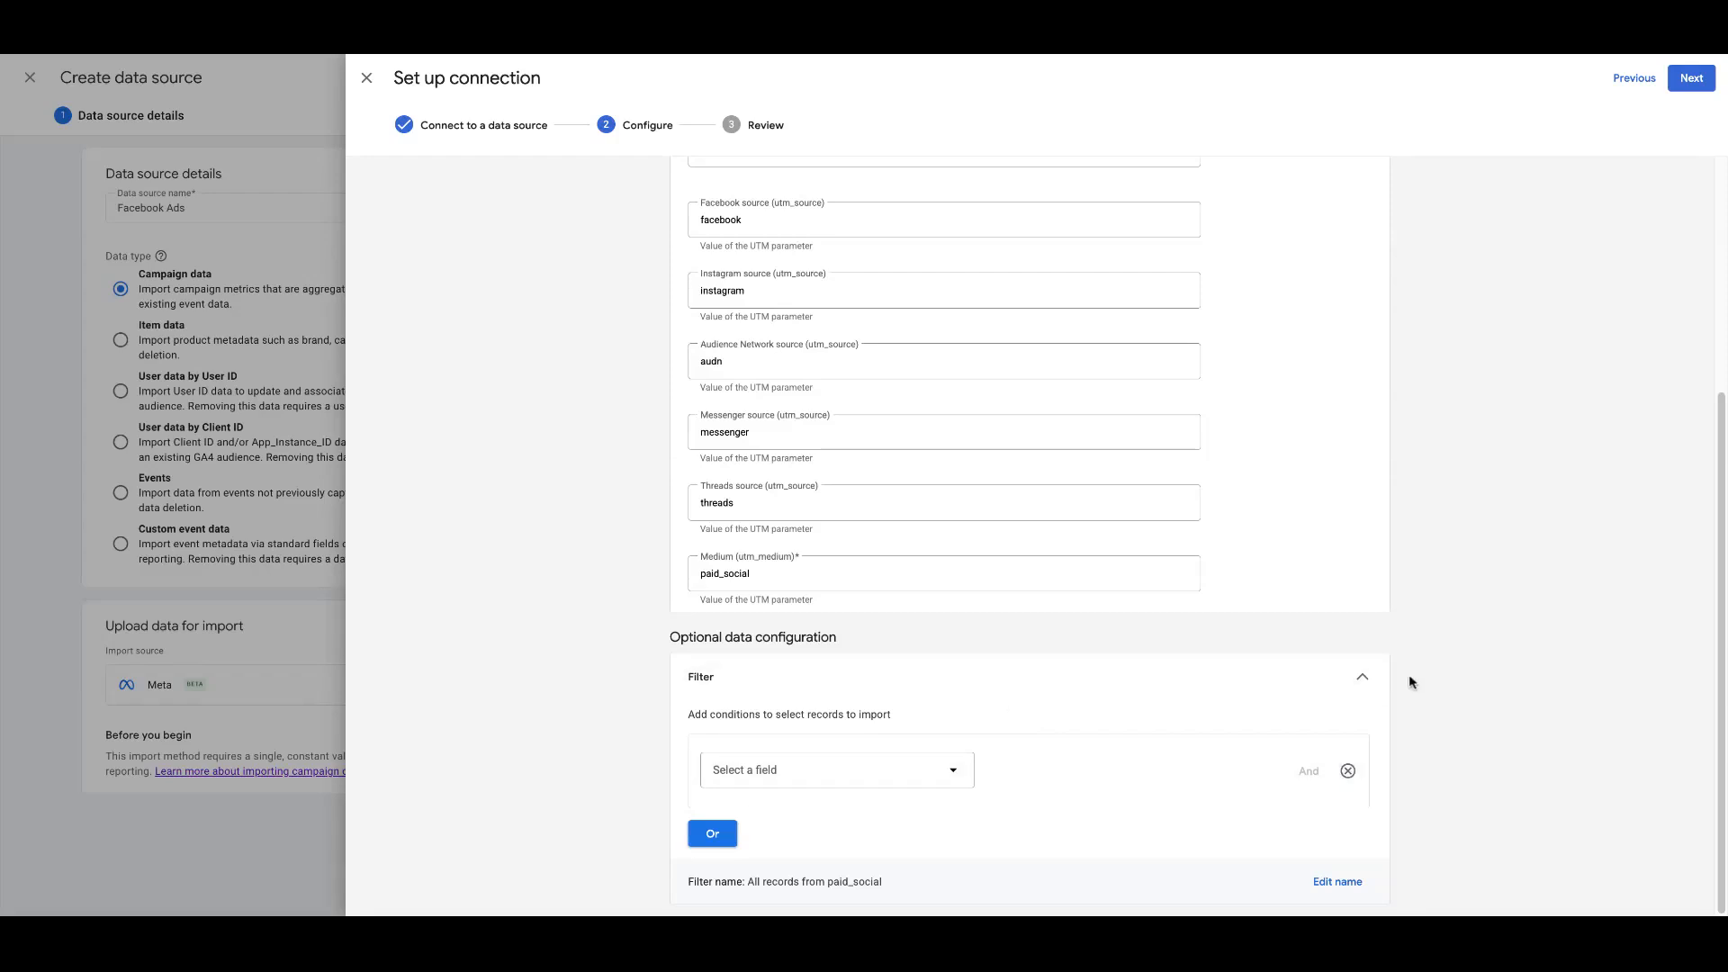
pyautogui.click(1361, 681)
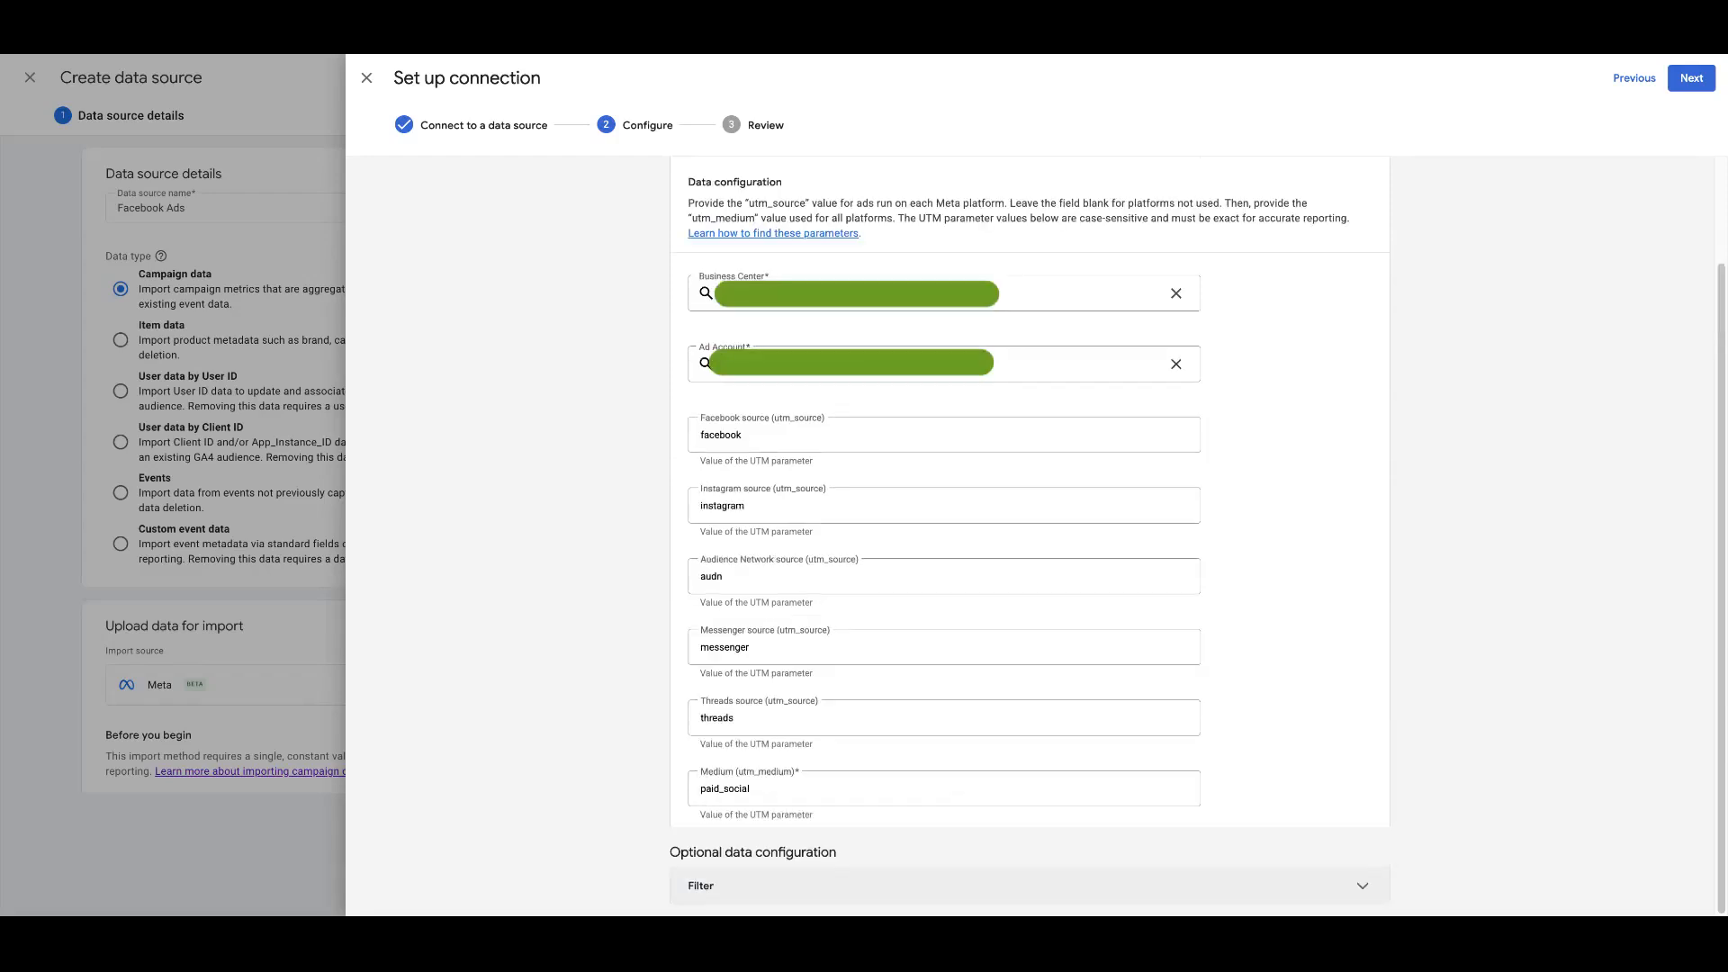
# Proceed past the configuration, finish creating the Meta data source and return to the data import list
pyautogui.click(1684, 80)
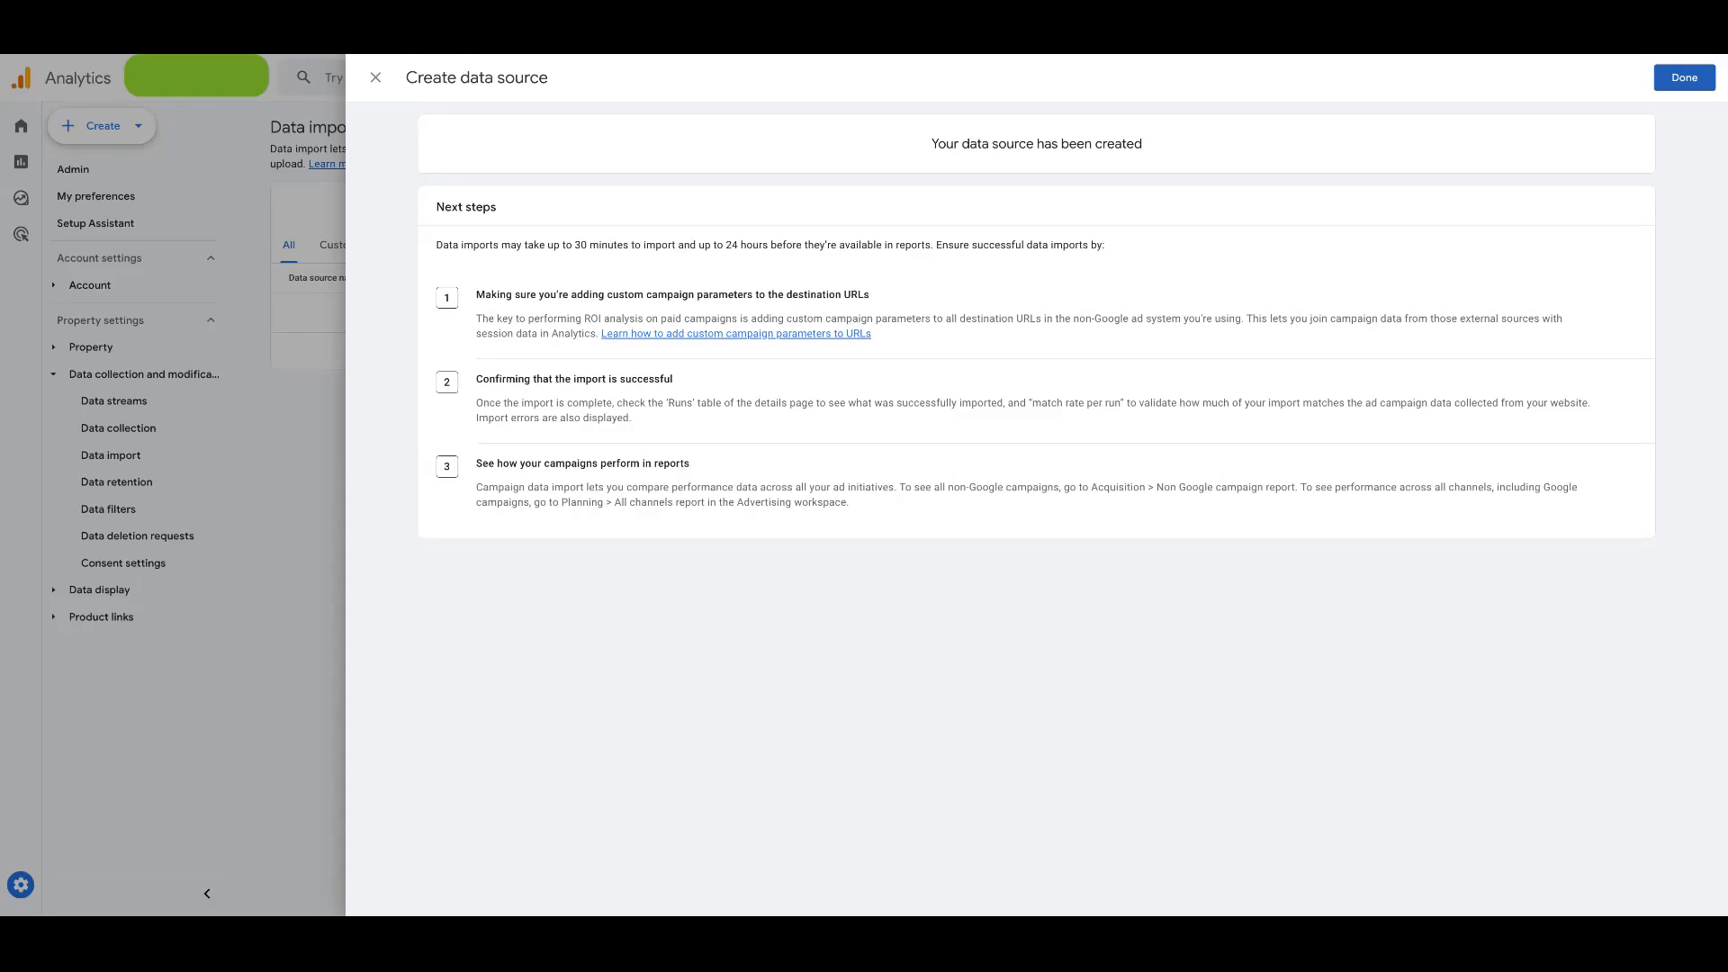
pyautogui.click(1669, 79)
# Open the Non Google campaign report among the acquisition reports to view the campaign data
pyautogui.moveTo(45, 175)
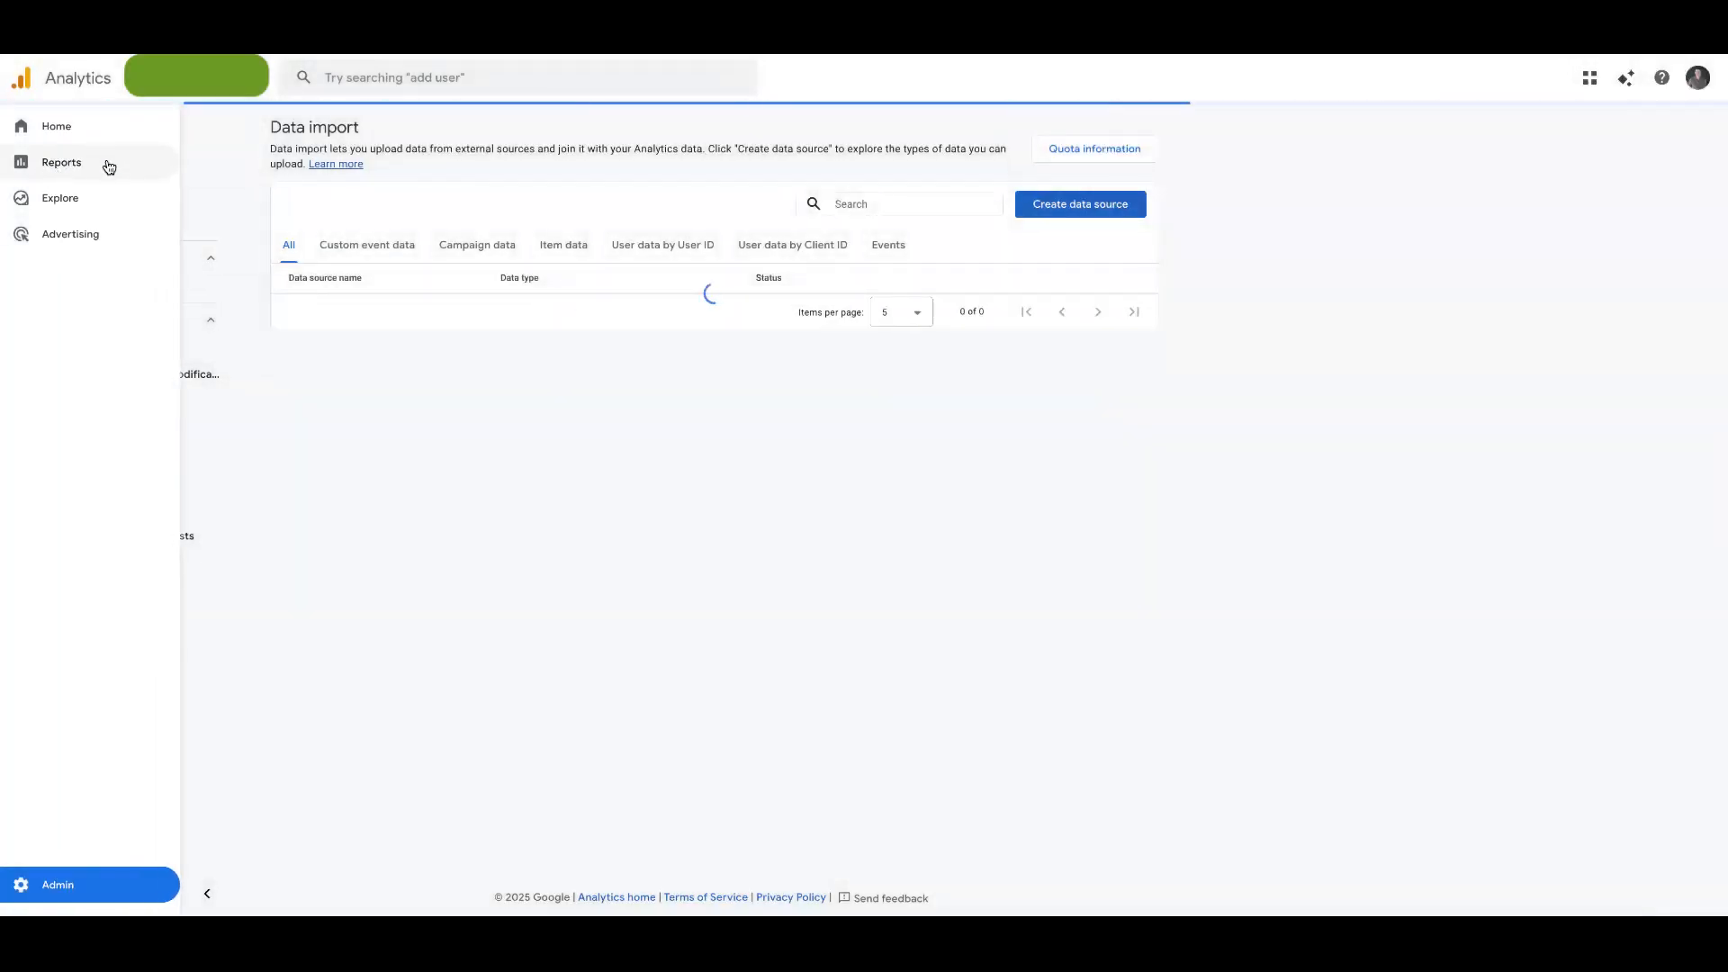
pyautogui.click(61, 162)
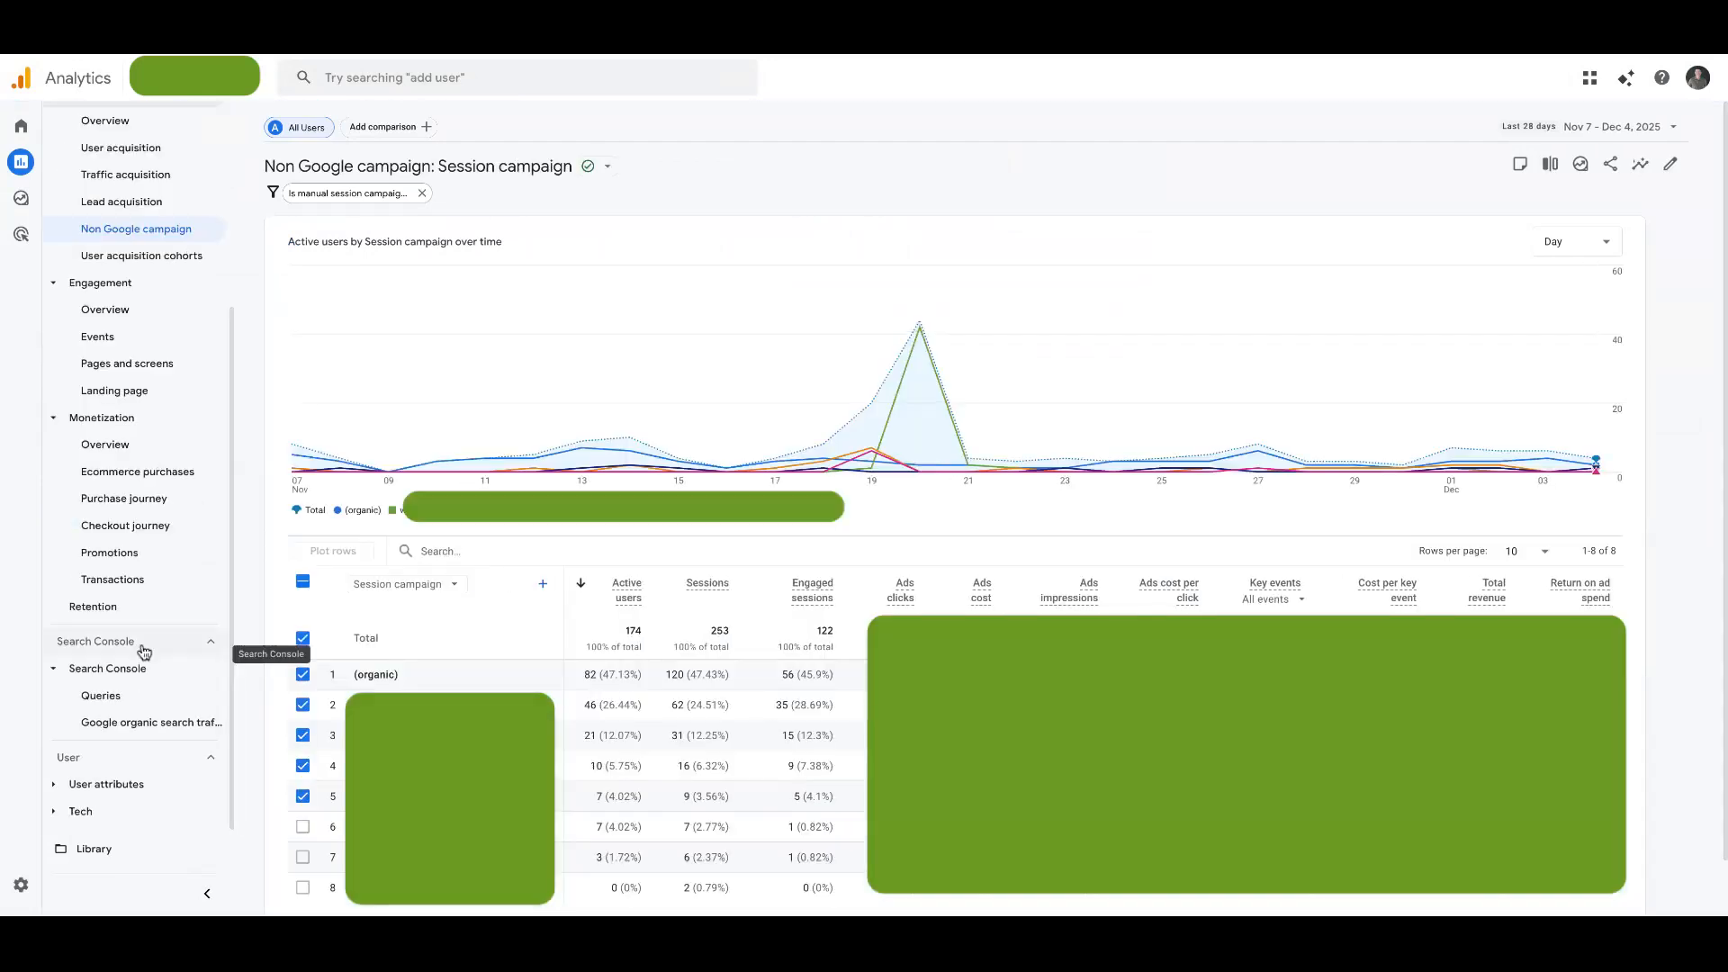
pyautogui.scroll(3, 144, 653)
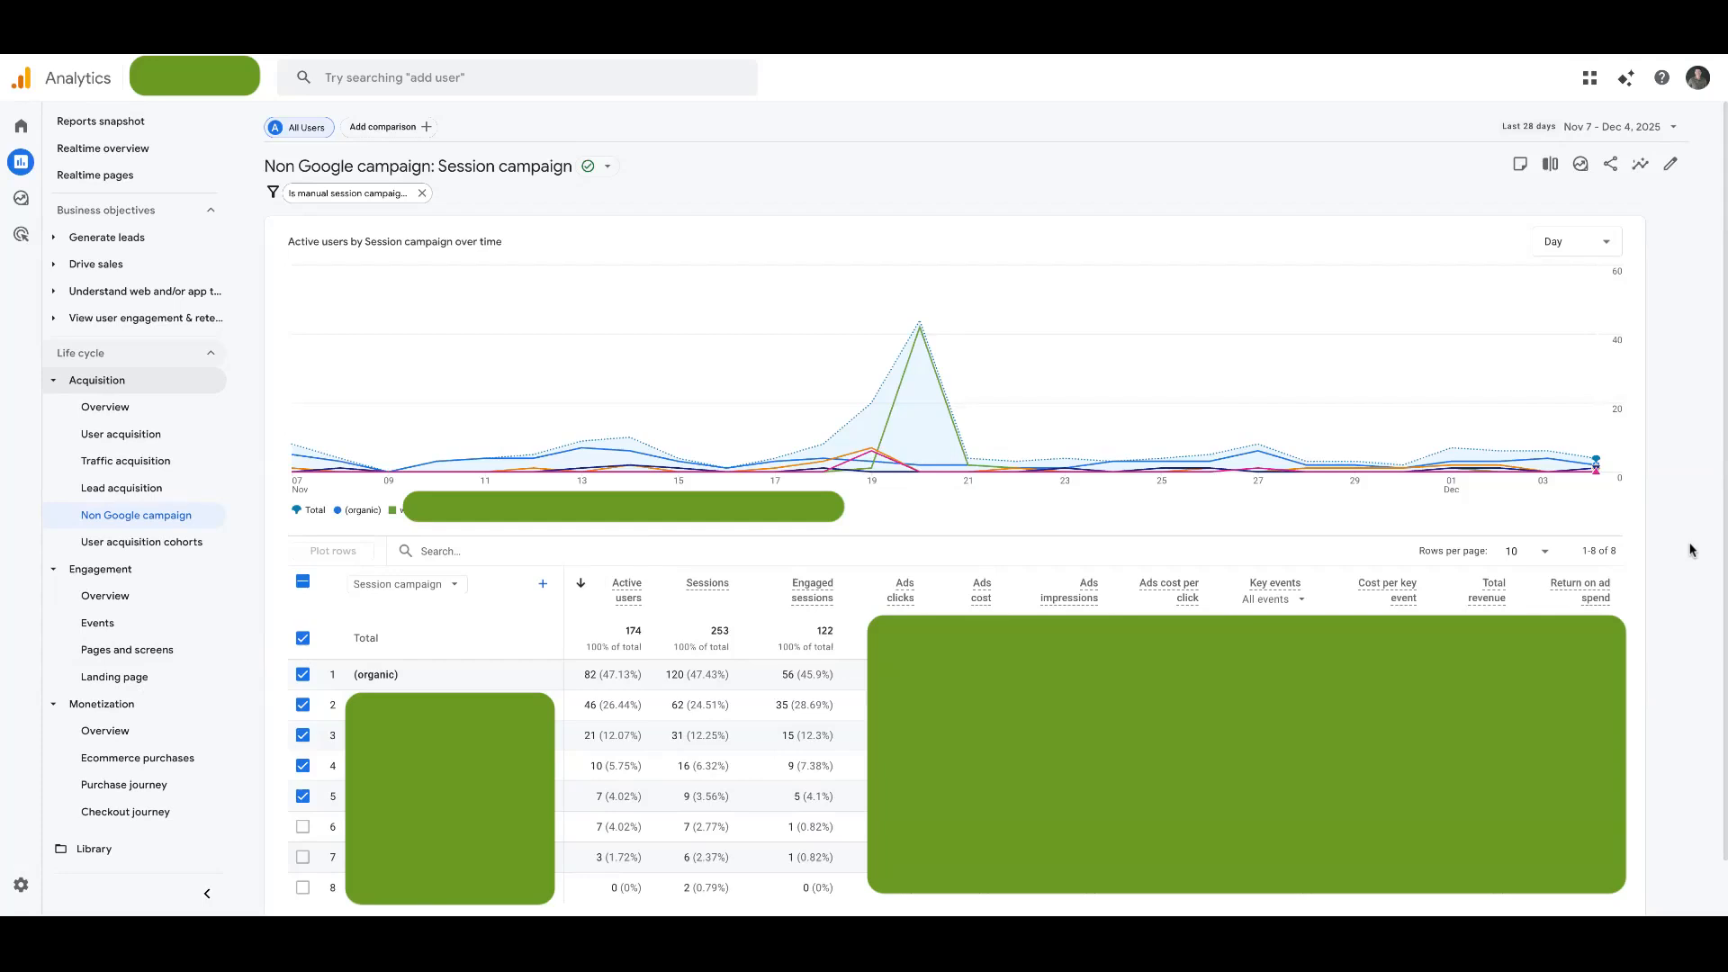